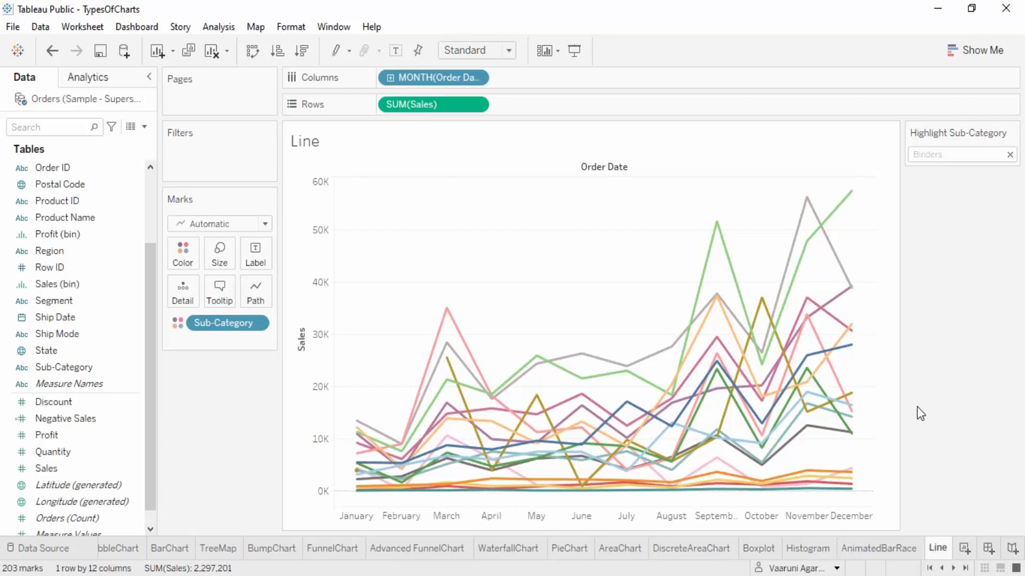
left_click(993, 544)
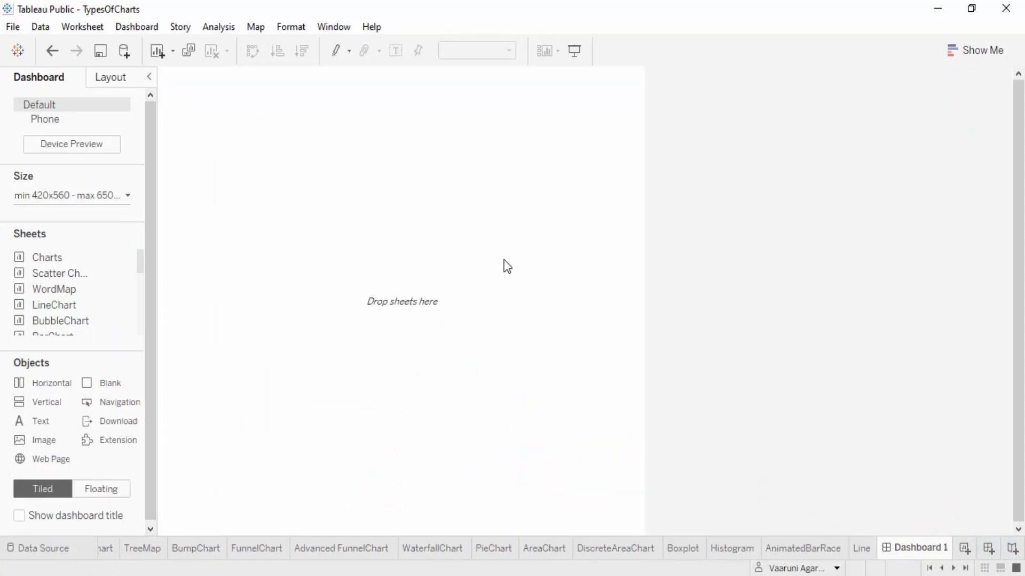
right_click(947, 548)
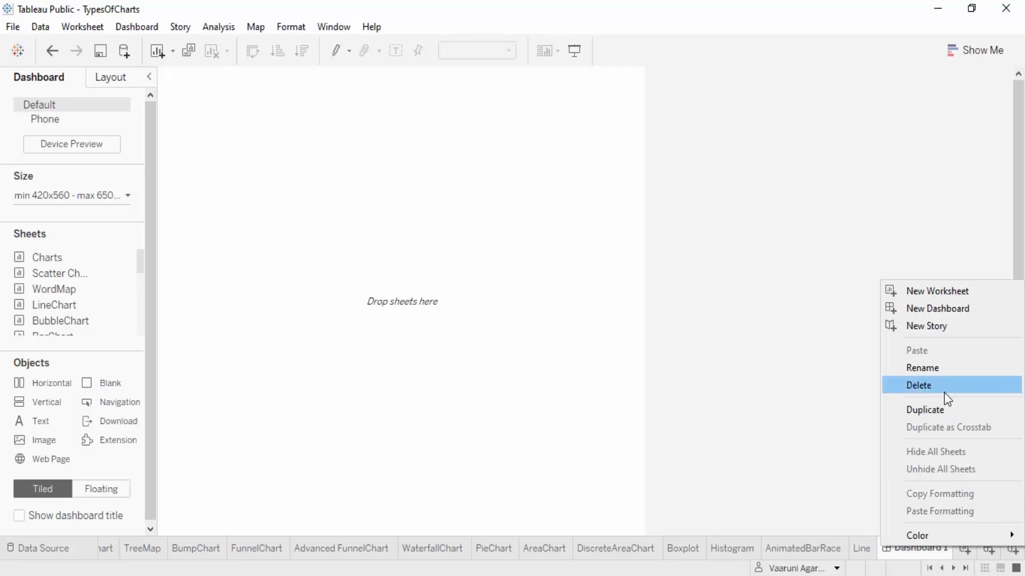
left_click(943, 390)
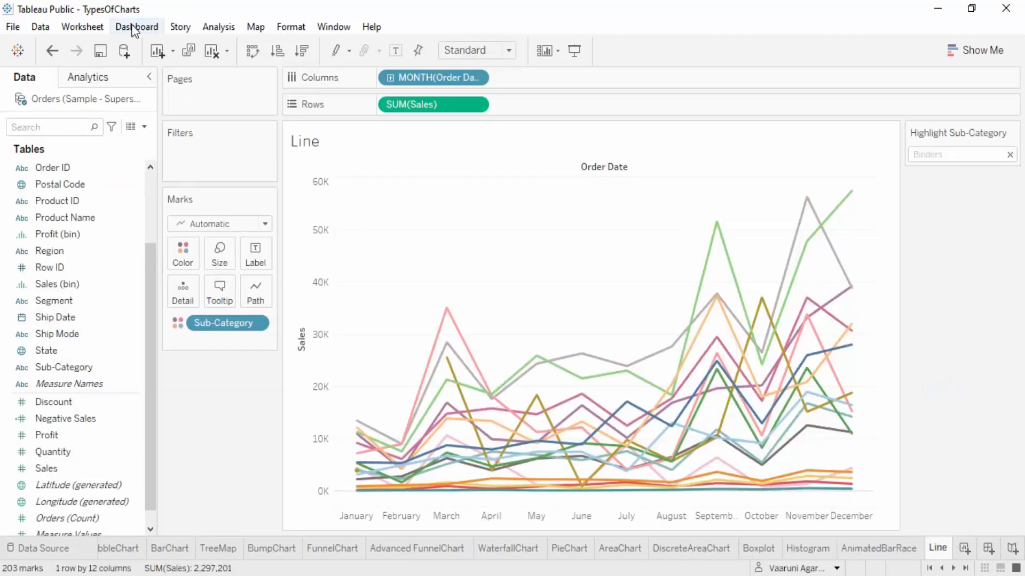
Create a new dashboard and turn on the device preview for its Phone layout
left_click(135, 28)
left_click(148, 45)
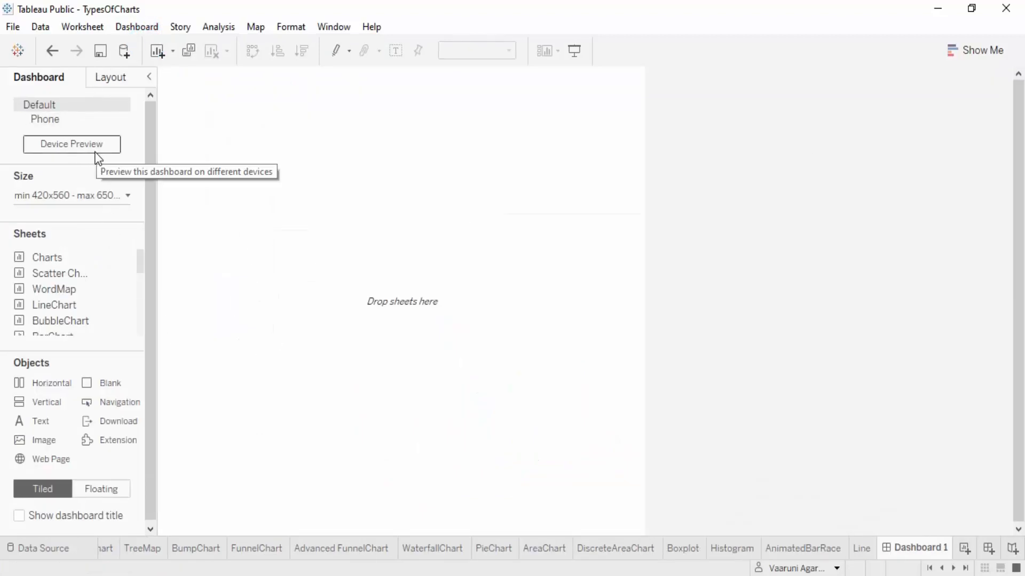
left_click(47, 120)
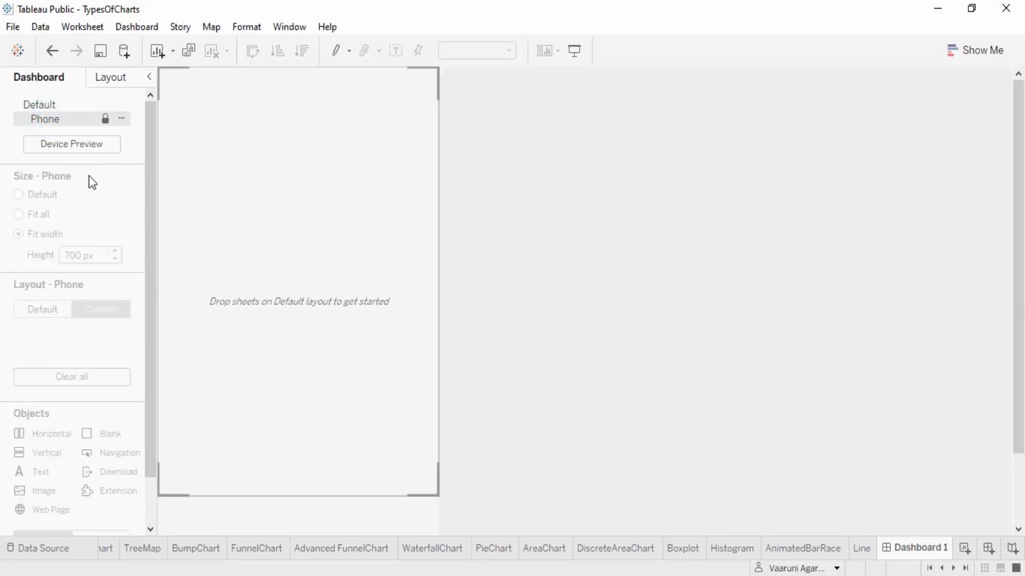
left_click(92, 145)
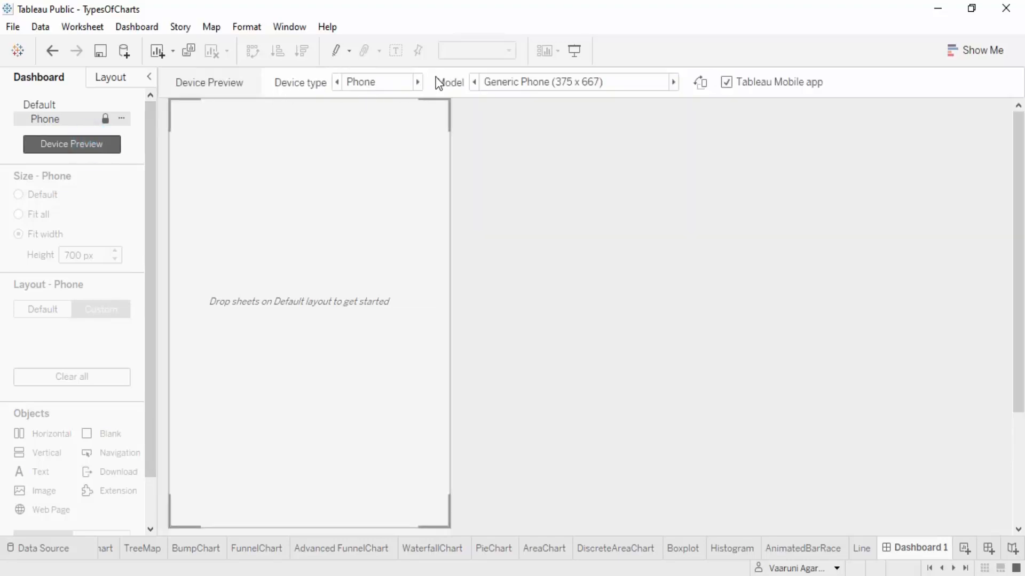
Preview the dashboard as Desktop on the Large Desktop Monitor (2560 x 1440) model and add a desktop layout
left_click(417, 81)
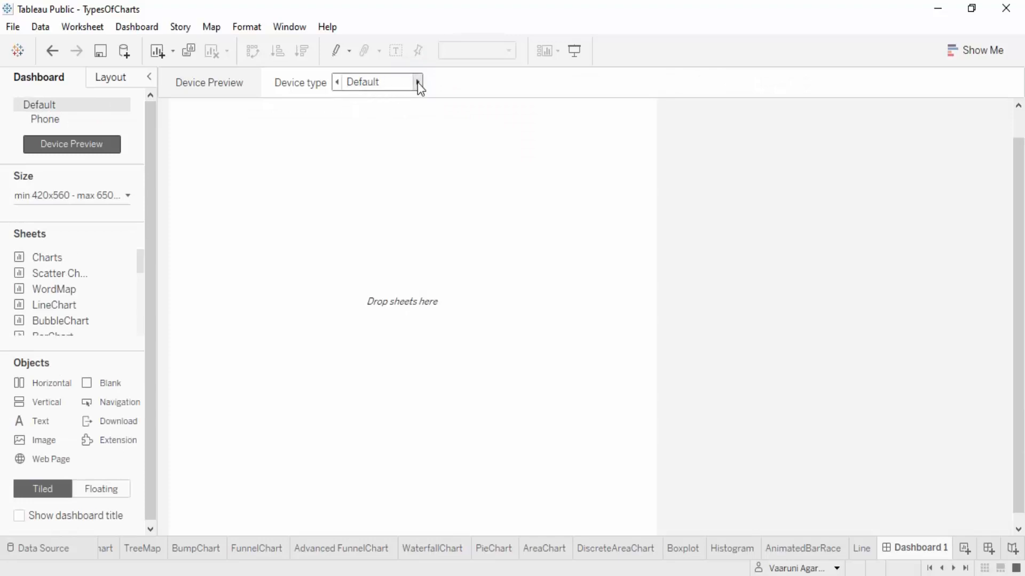
left_click(417, 82)
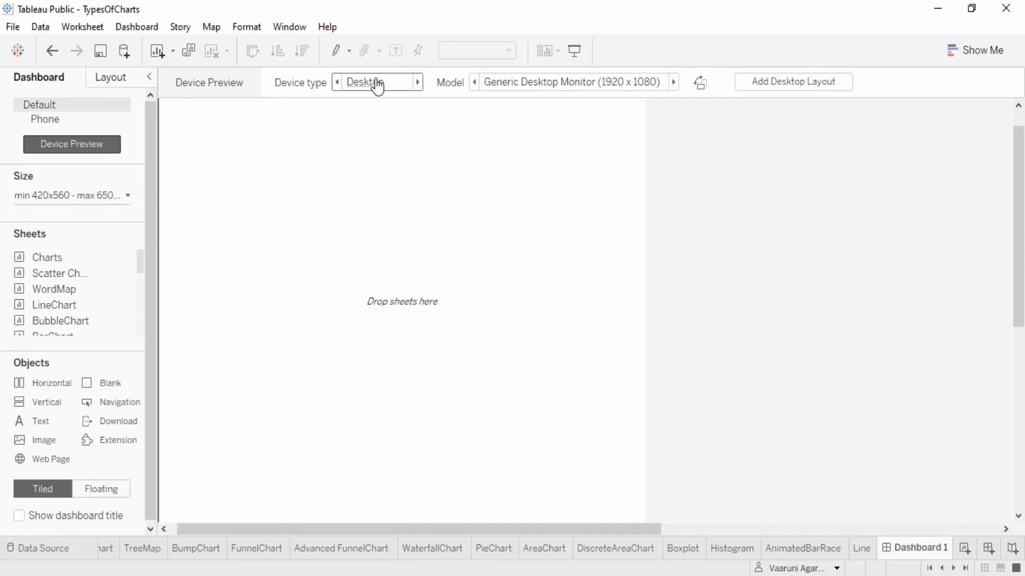
left_click(674, 82)
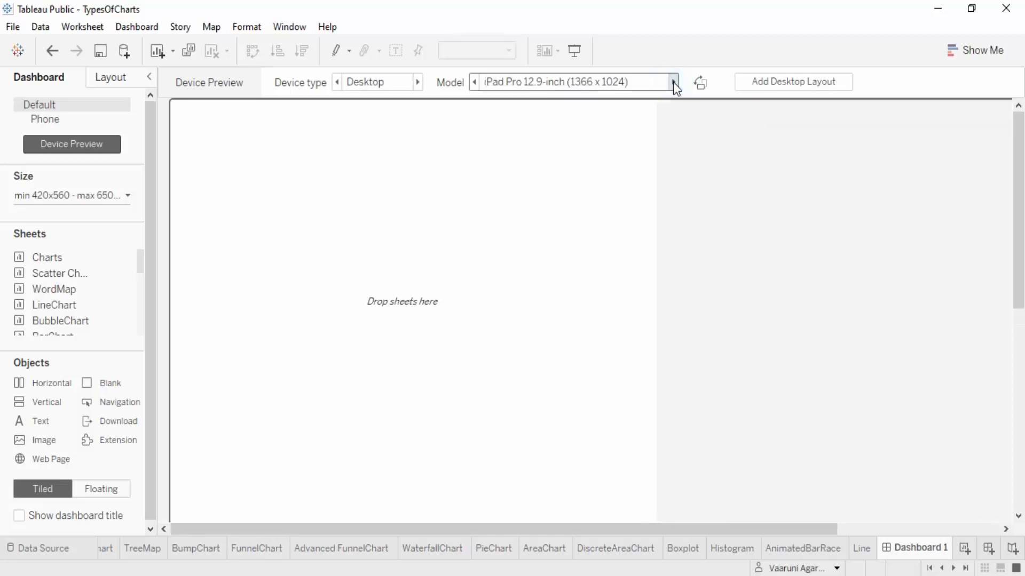
left_click(673, 82)
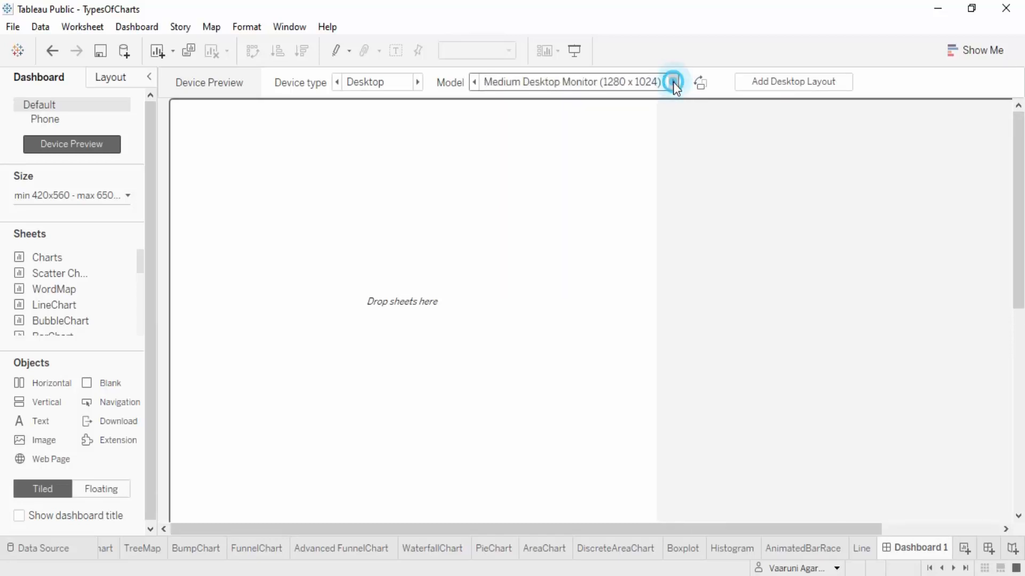
left_click(674, 82)
left_click(674, 82)
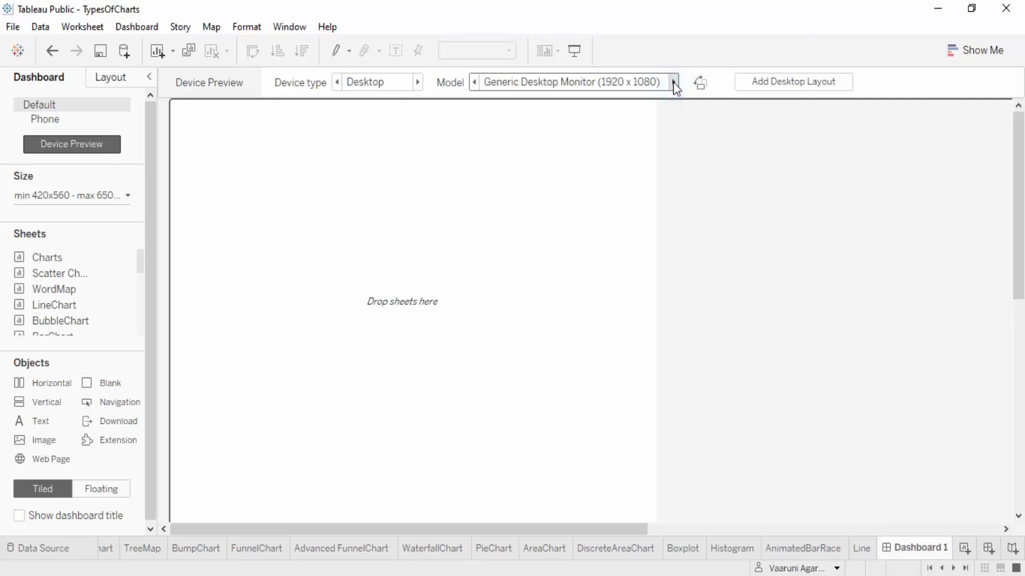
left_click(673, 82)
left_click(673, 82)
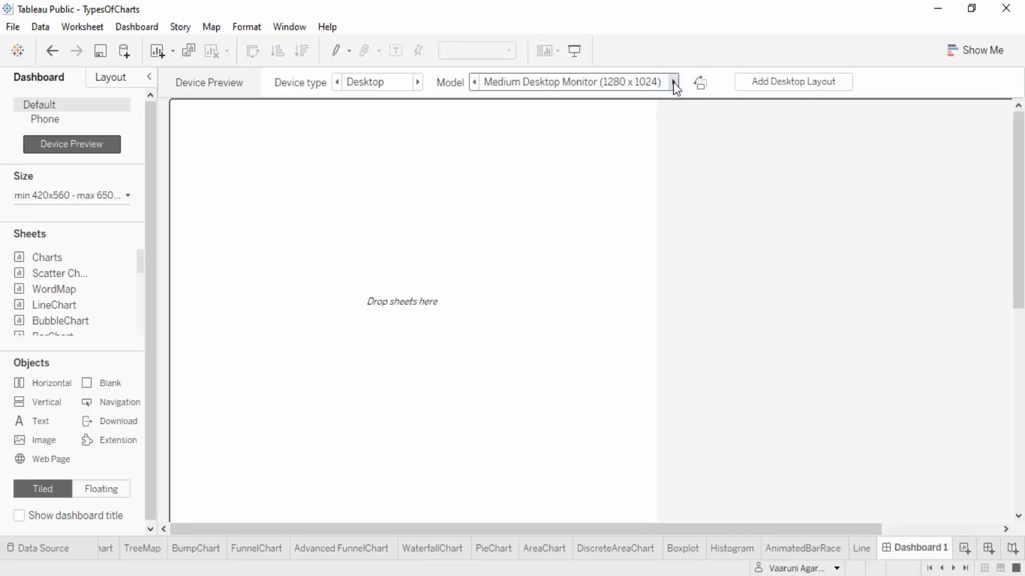
left_click(674, 82)
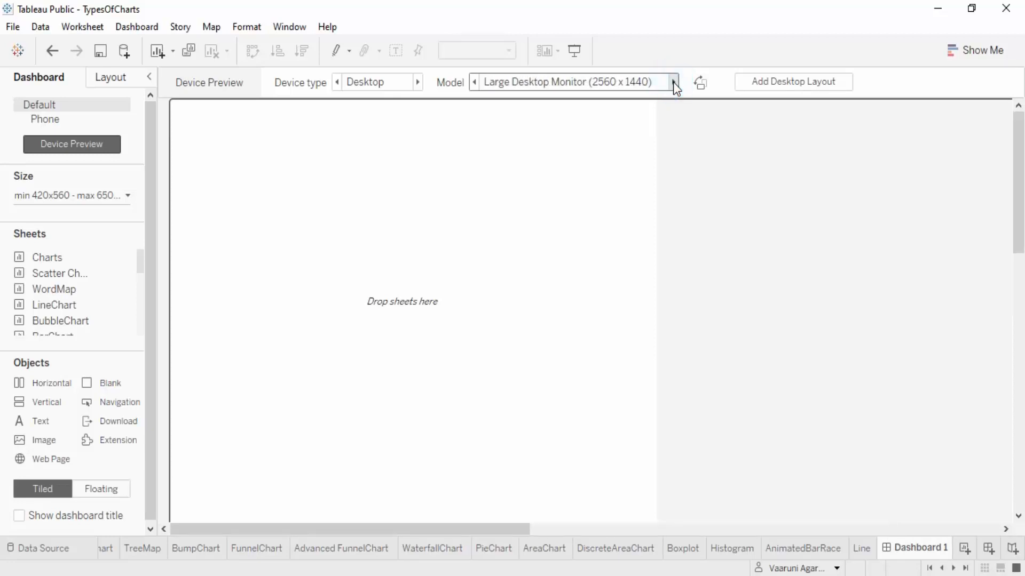
left_click(771, 86)
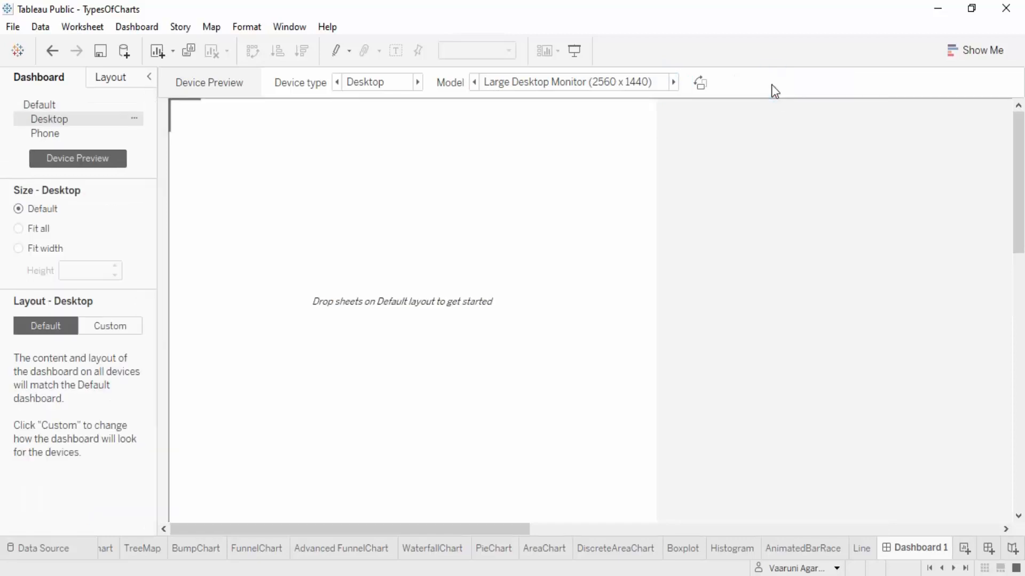
Look at the dashboard's Phone and Desktop layouts and return to the Default layout
left_click(55, 127)
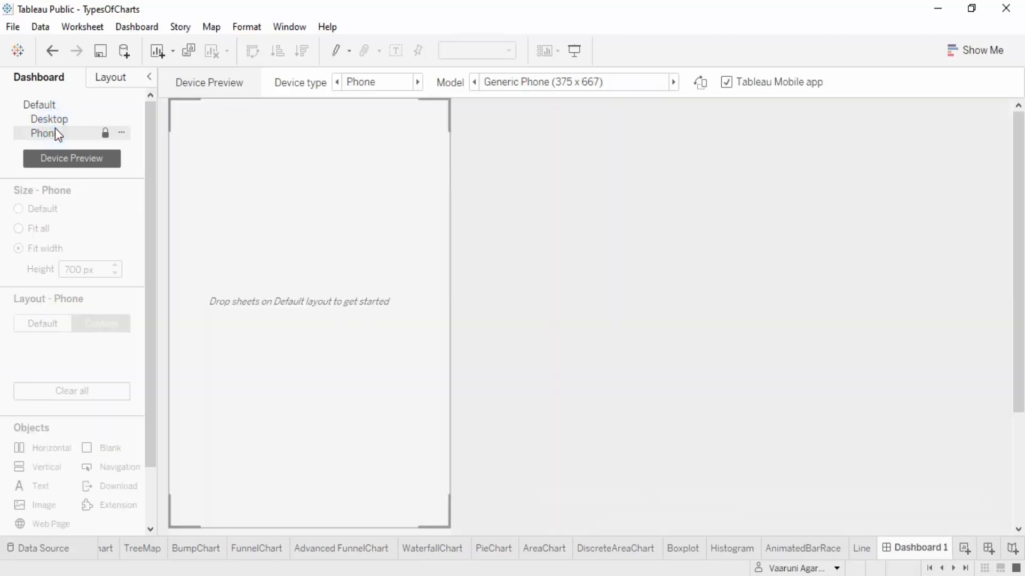
left_click(51, 109)
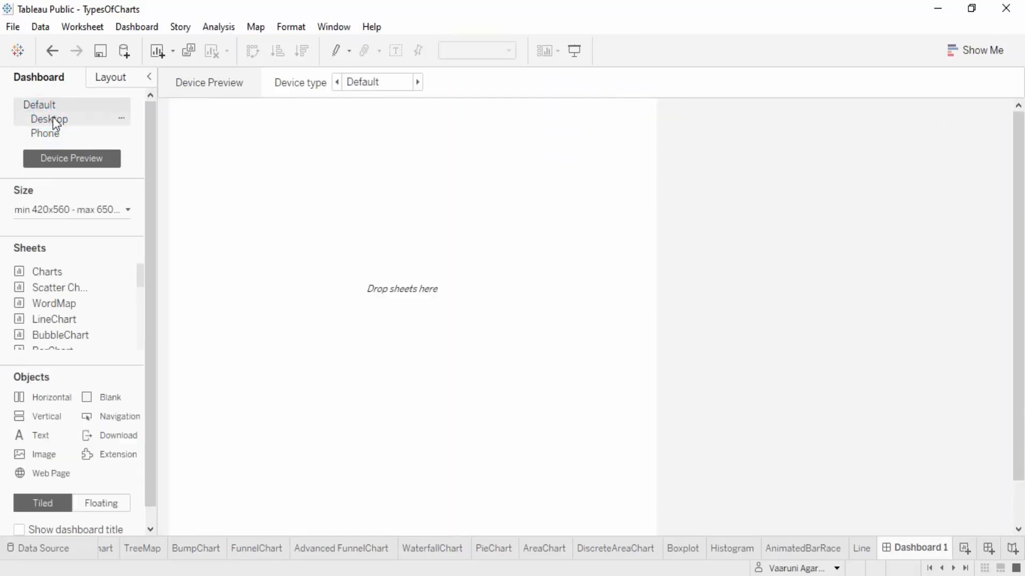
left_click(53, 117)
left_click(50, 104)
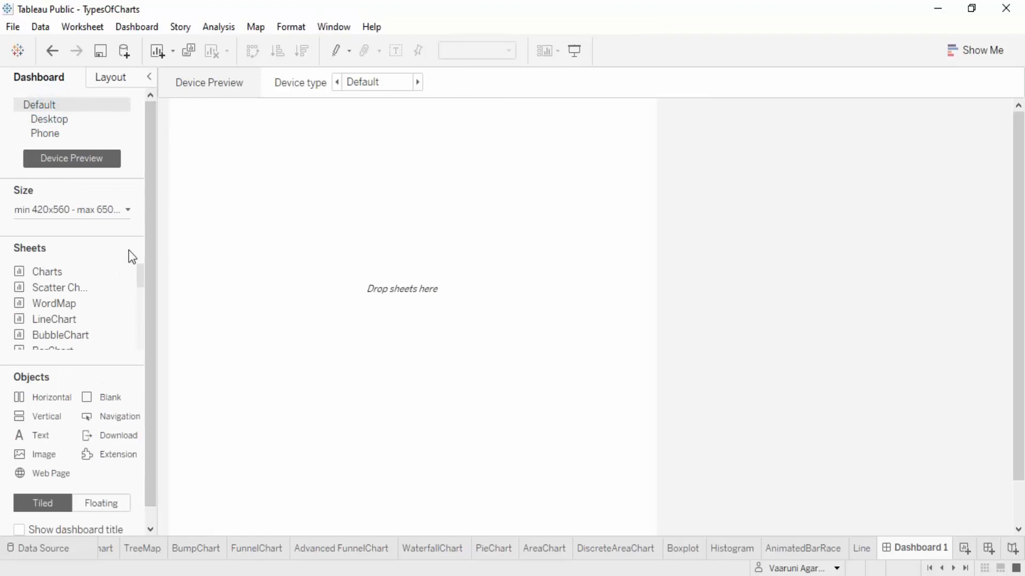
Keep the dashboard size as a range with the minimum size on and remove its maximum size limit
left_click(128, 210)
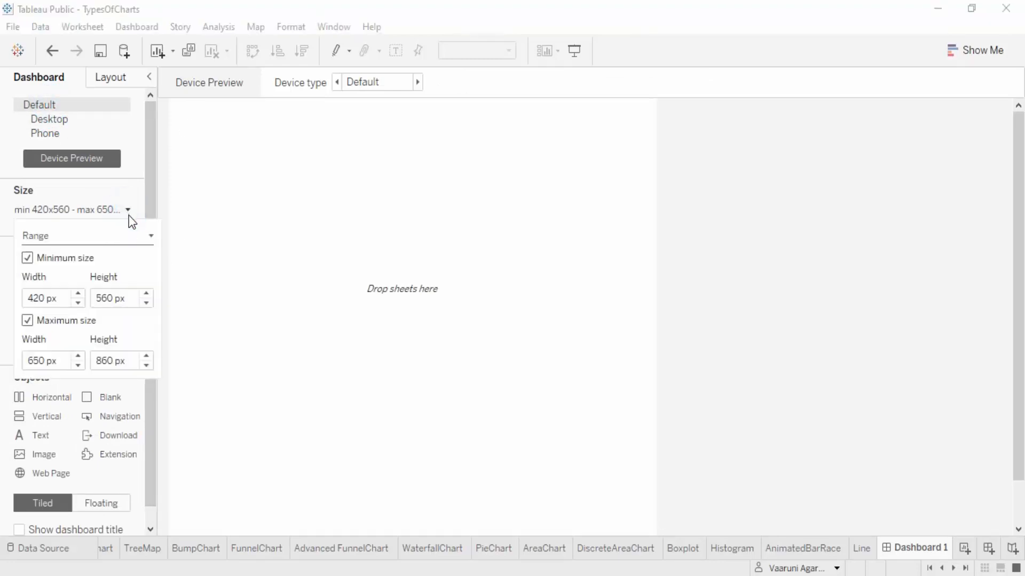
left_click(27, 258)
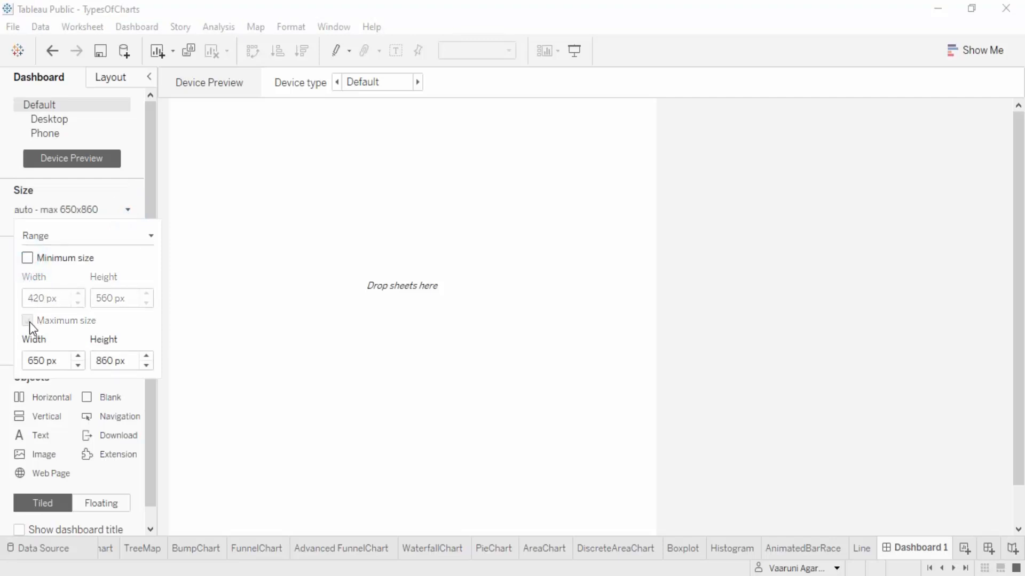
left_click(26, 260)
left_click(139, 238)
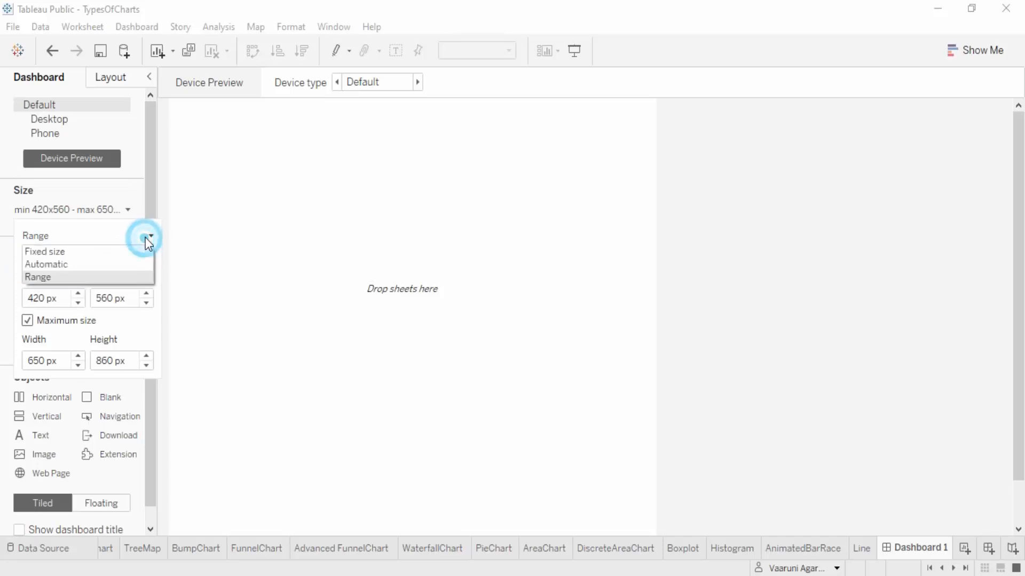
left_click(113, 238)
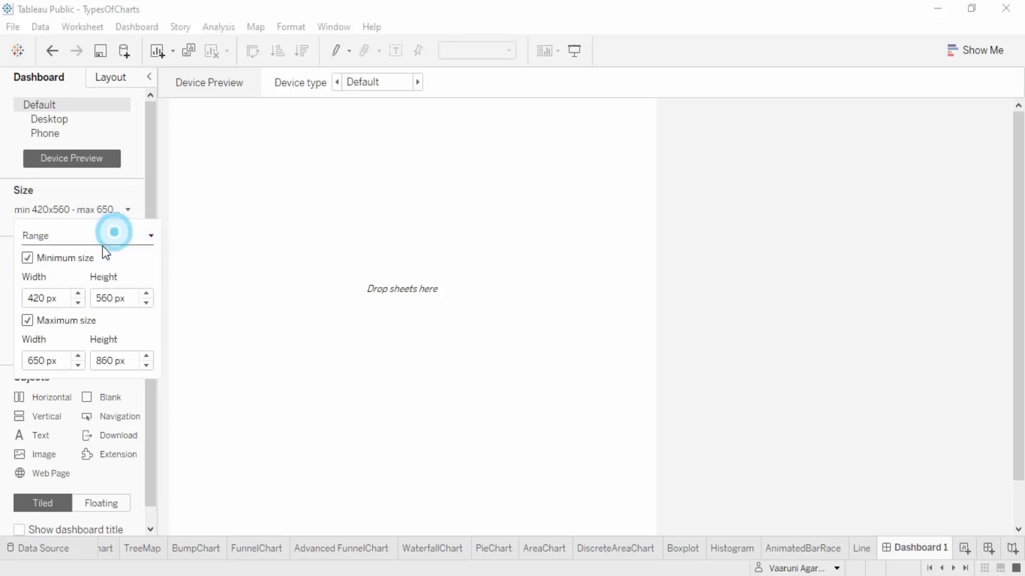
left_click(28, 321)
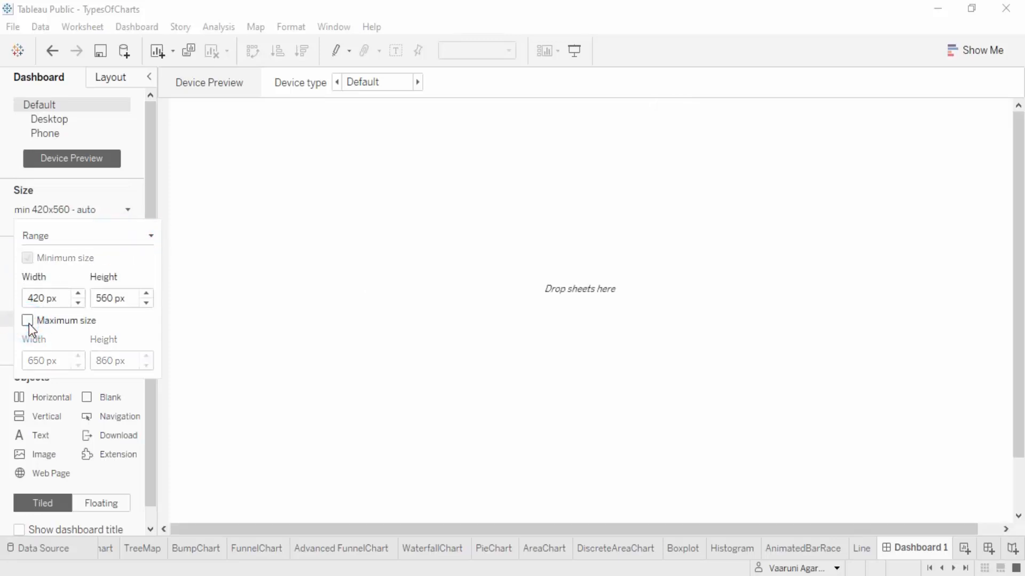
left_click(246, 271)
Look through the available sheets and place the Charts sheet on the empty dashboard
left_click(141, 274)
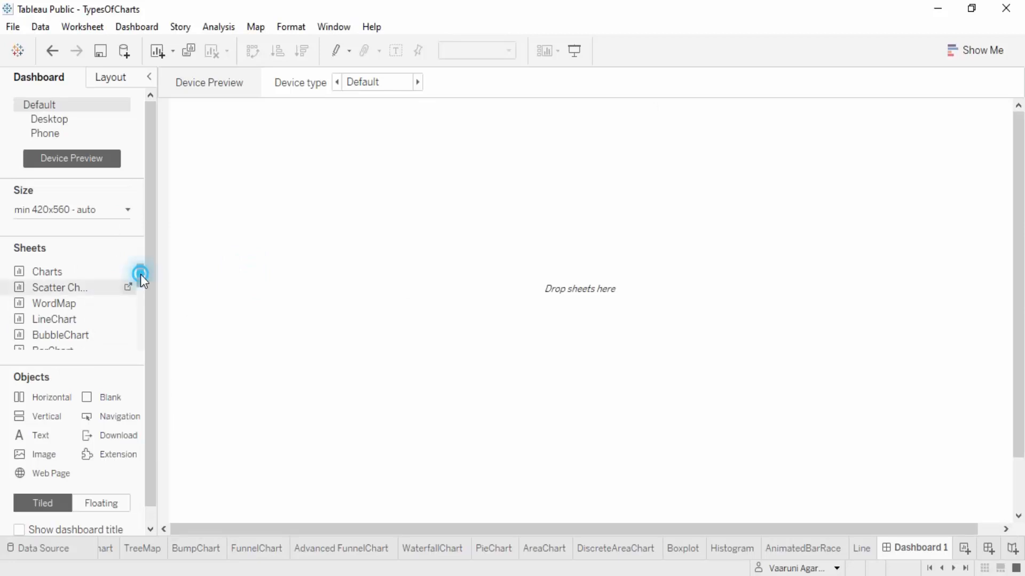
left_click_drag(143, 272, 149, 352)
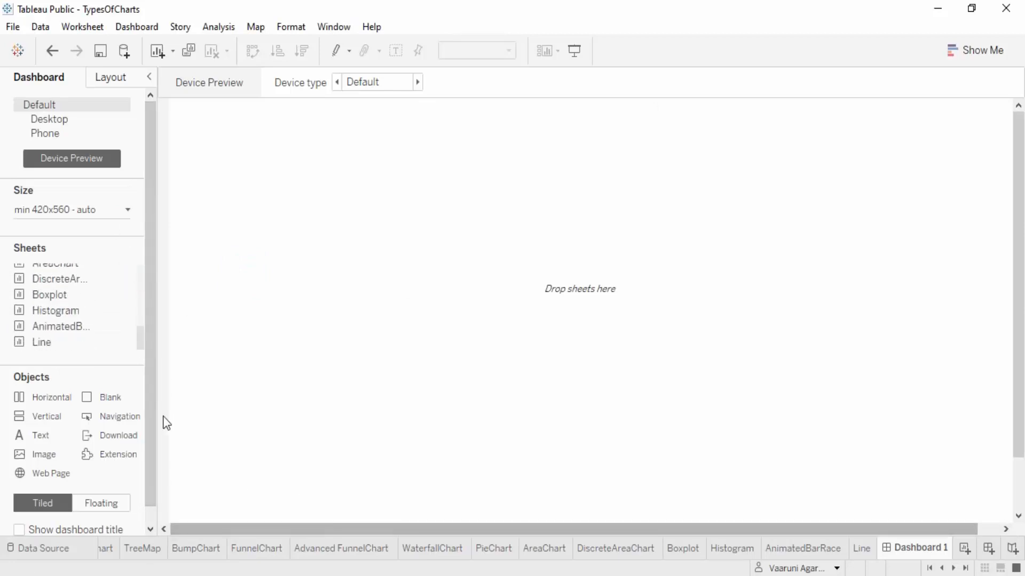
mouse_move(134, 319)
mouse_move(129, 350)
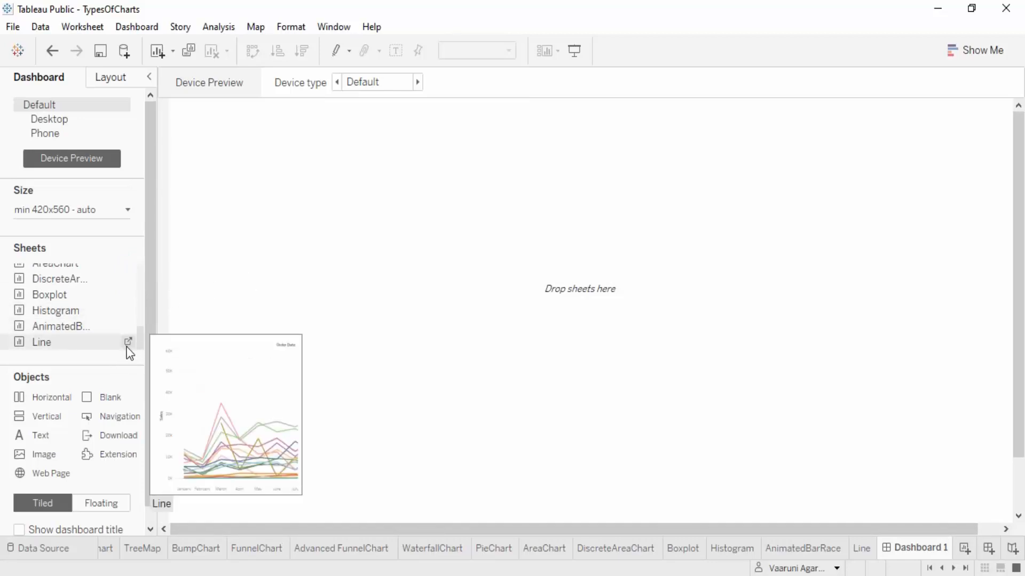
scroll(128, 350, "up", 2)
scroll(126, 347, "up", 3)
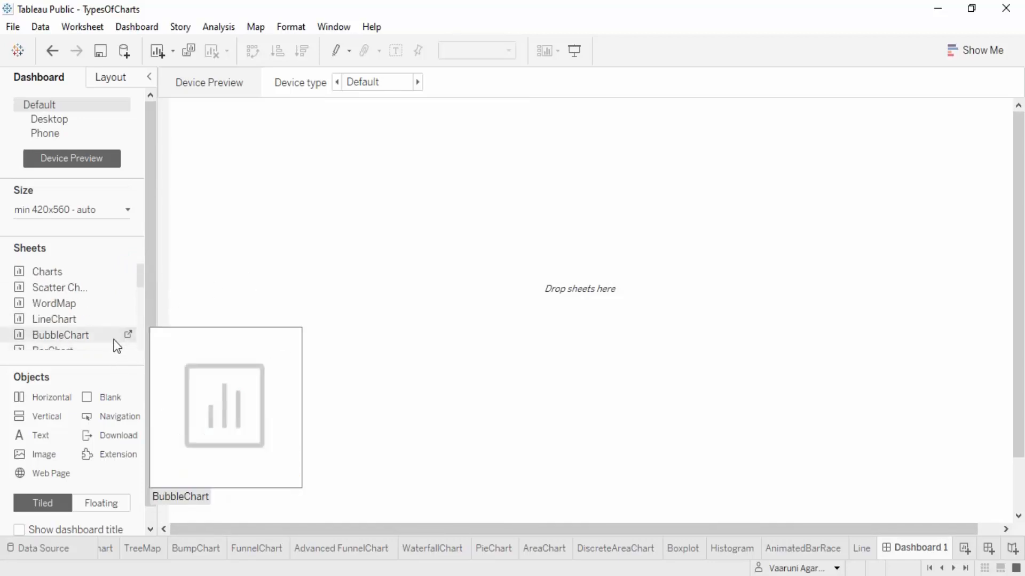
mouse_move(135, 286)
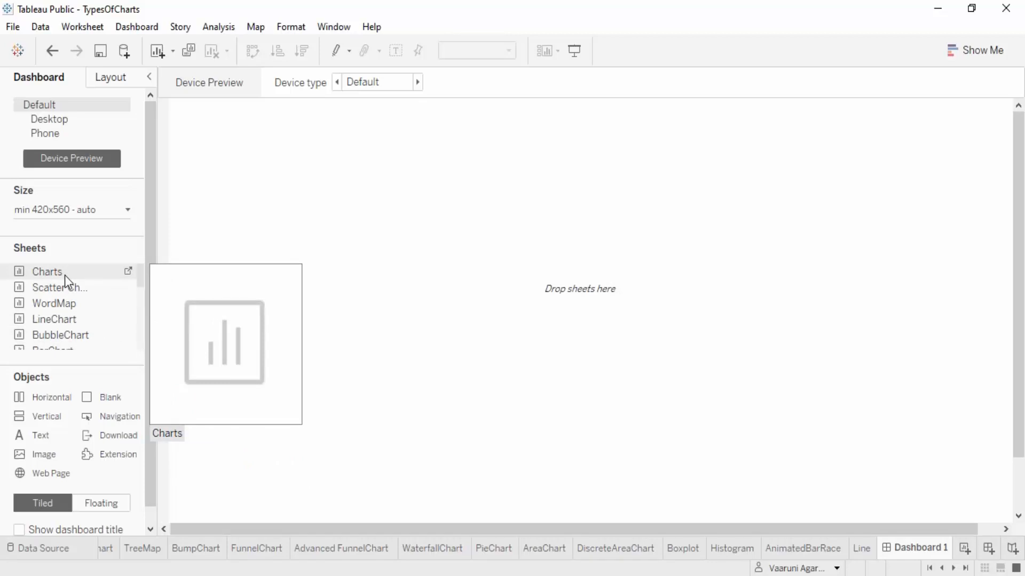
left_click_drag(59, 281, 236, 206)
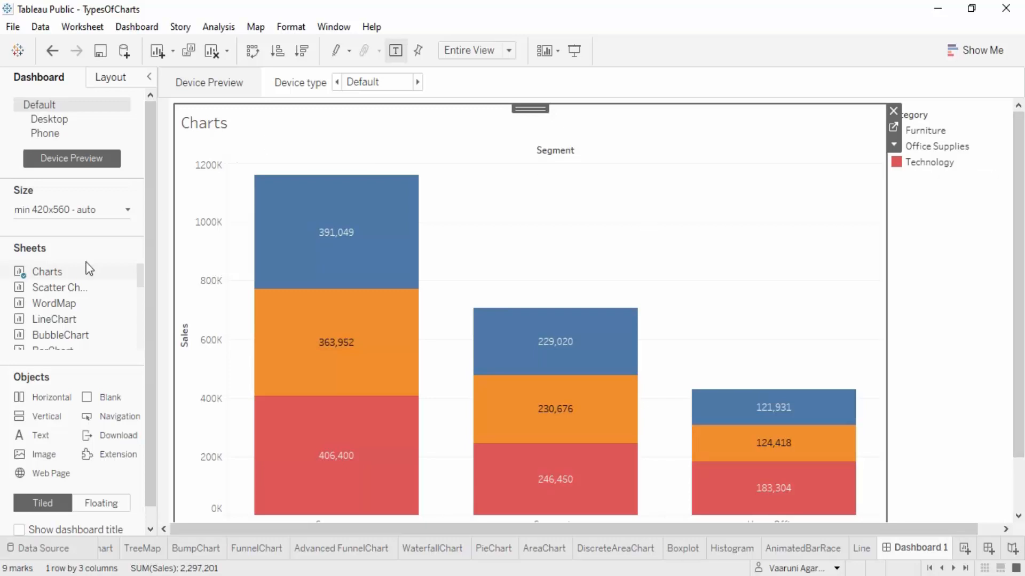
Place the WordMap sheet on the dashboard to the right of the Charts sheet
mouse_move(46, 303)
left_click_drag(46, 303, 626, 272)
left_click_drag(687, 377, 804, 386)
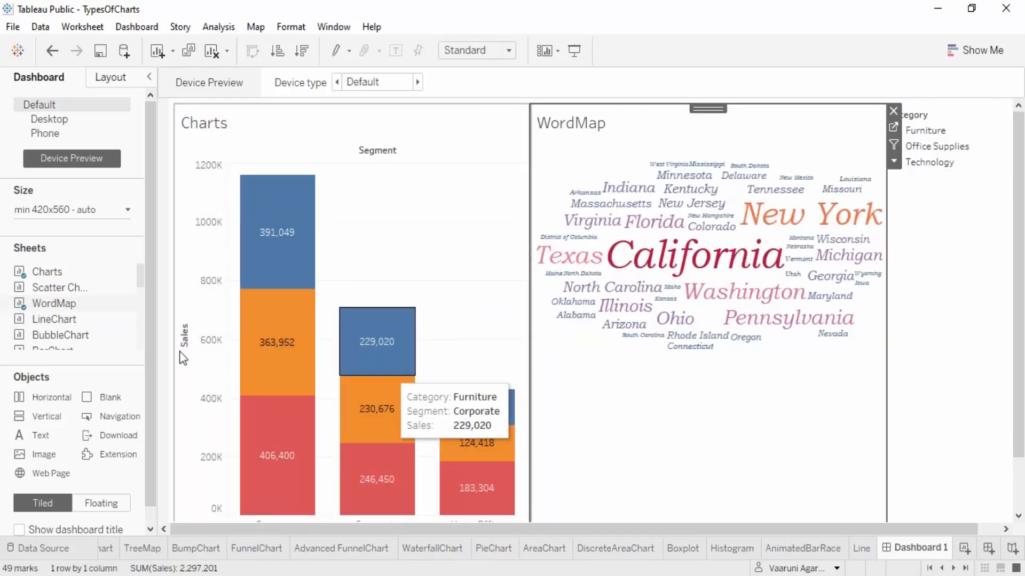
Add the BubbleChart sheet below WordMap, and move it above the Charts sheet
mouse_move(74, 335)
left_click_drag(75, 335, 769, 439)
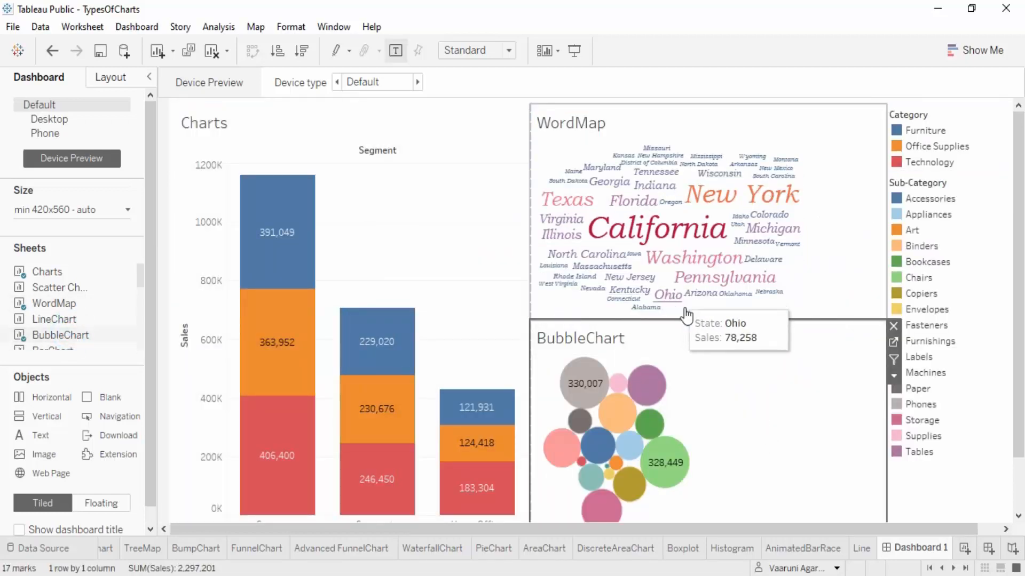
left_click(707, 312)
left_click_drag(707, 313, 302, 200)
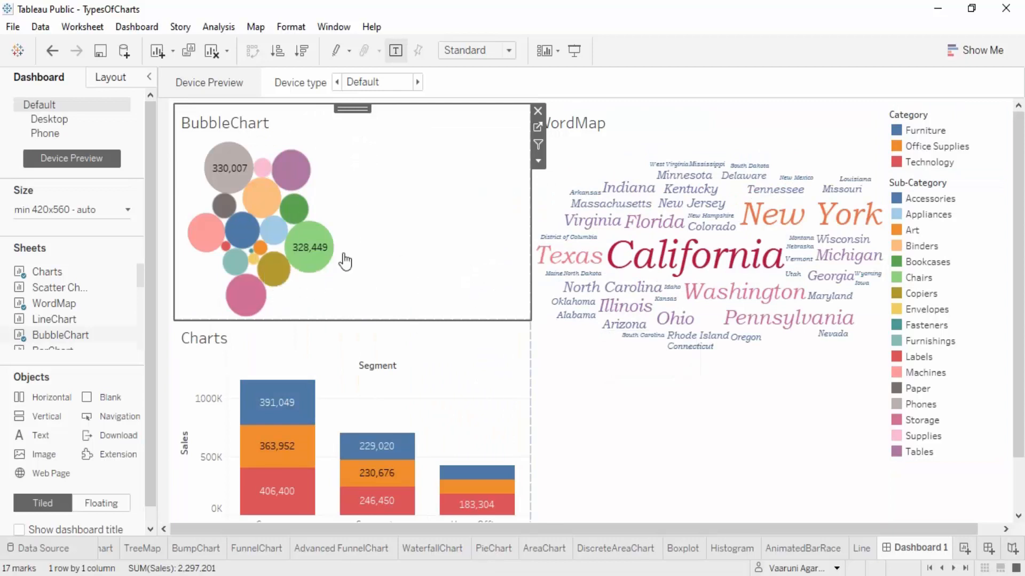
Narrow the column holding BubbleChart and Charts to give WordMap more width
left_click(531, 197)
left_click_drag(531, 196, 374, 227)
mouse_move(366, 416)
left_mouse_down()
mouse_move(414, 416)
mouse_move(361, 413)
left_mouse_up()
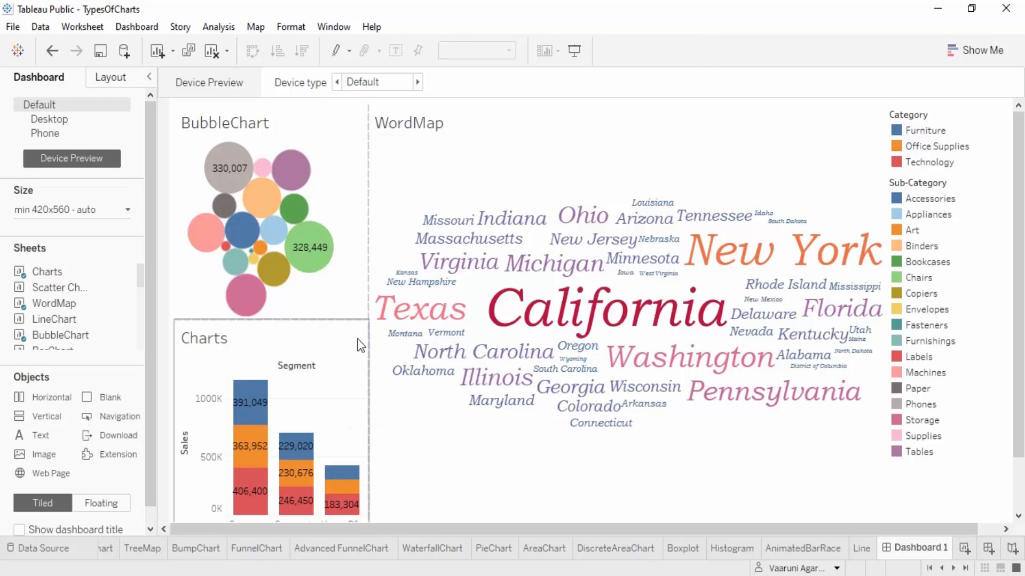
Place the TreeMap sheet on the dashboard directly below the WordMap sheet
mouse_move(80, 322)
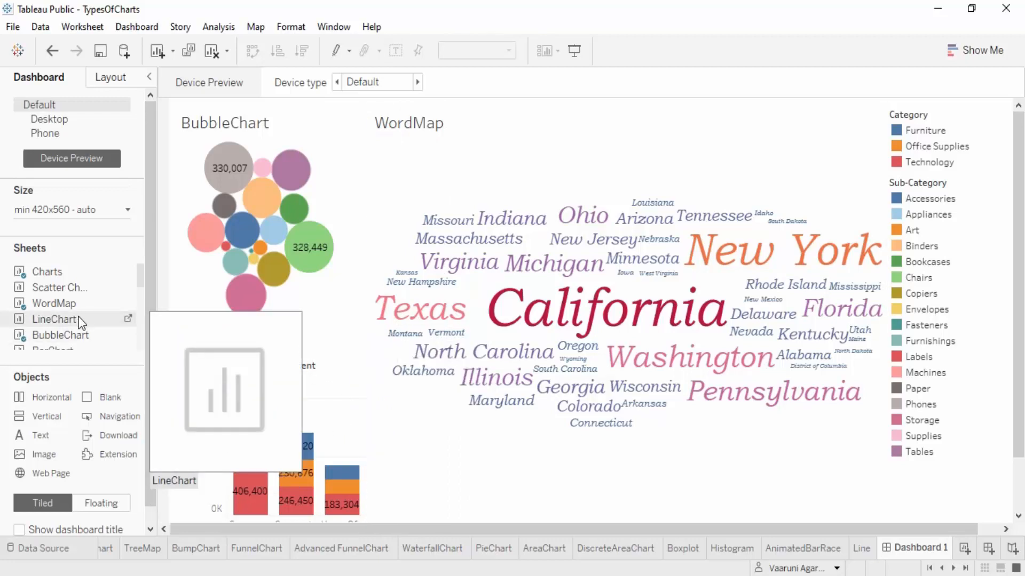
scroll(82, 309, "down", 1)
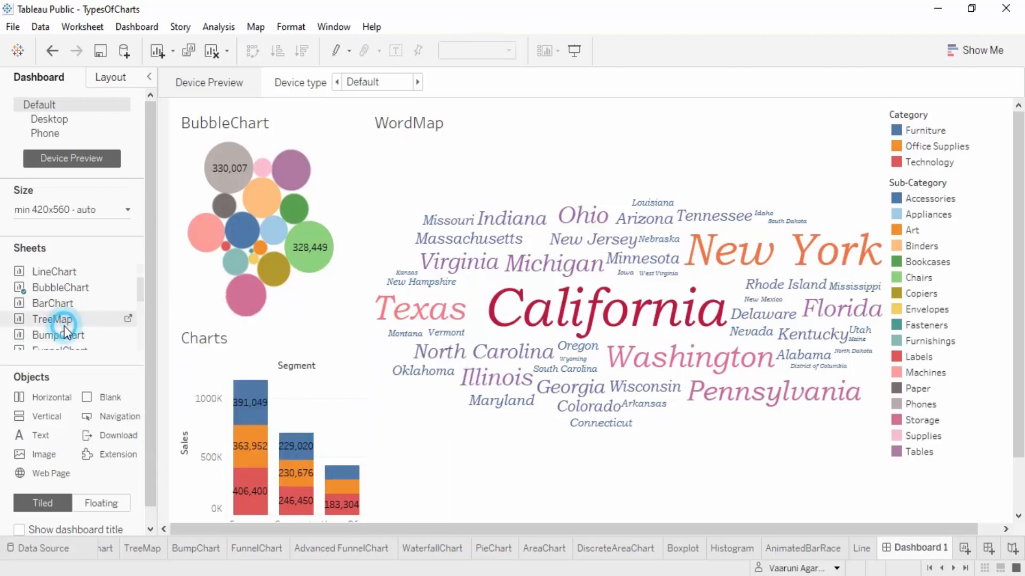
left_click_drag(64, 323, 616, 407)
left_click_drag(702, 459, 702, 460)
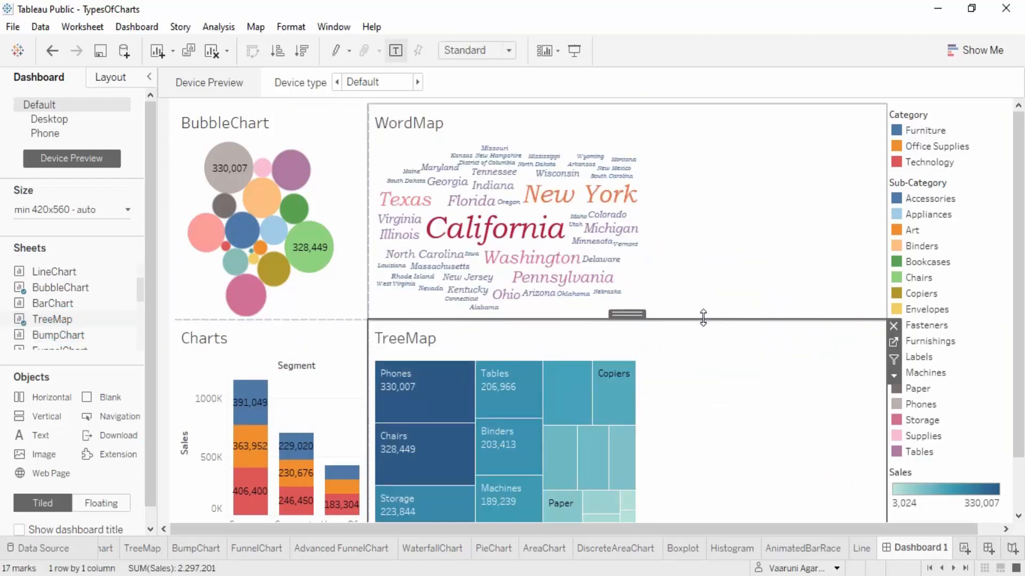
Resize the tiles to make TreeMap taller than WordMap and widen the column holding BubbleChart and Charts
left_click_drag(702, 318, 702, 241)
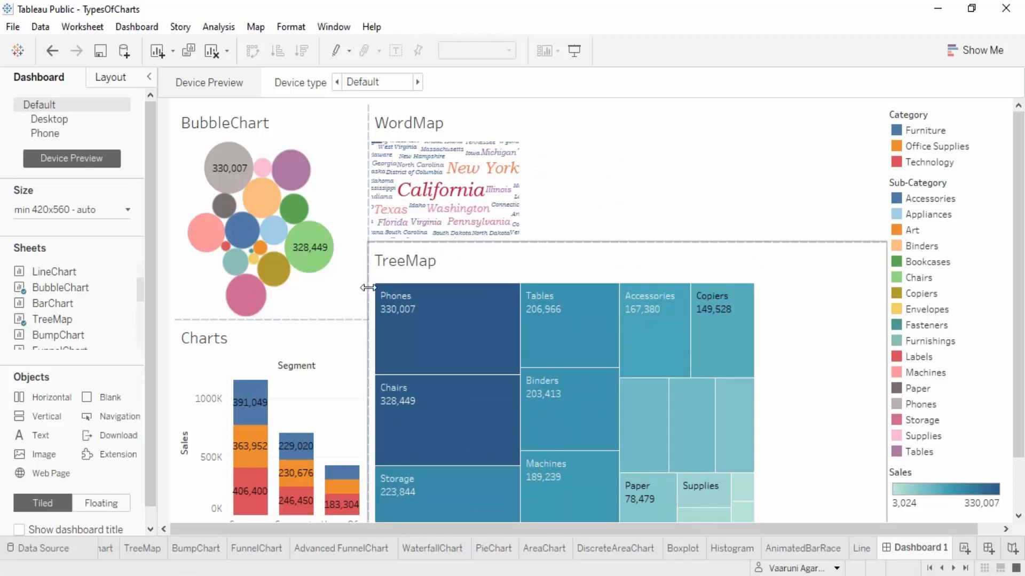
left_click_drag(370, 292, 515, 288)
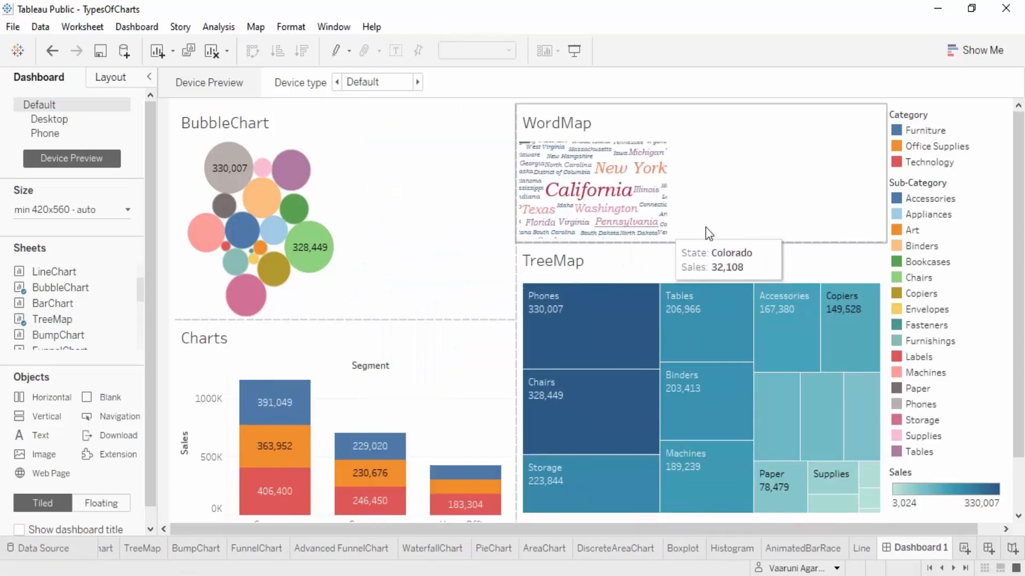
left_click_drag(707, 243, 704, 274)
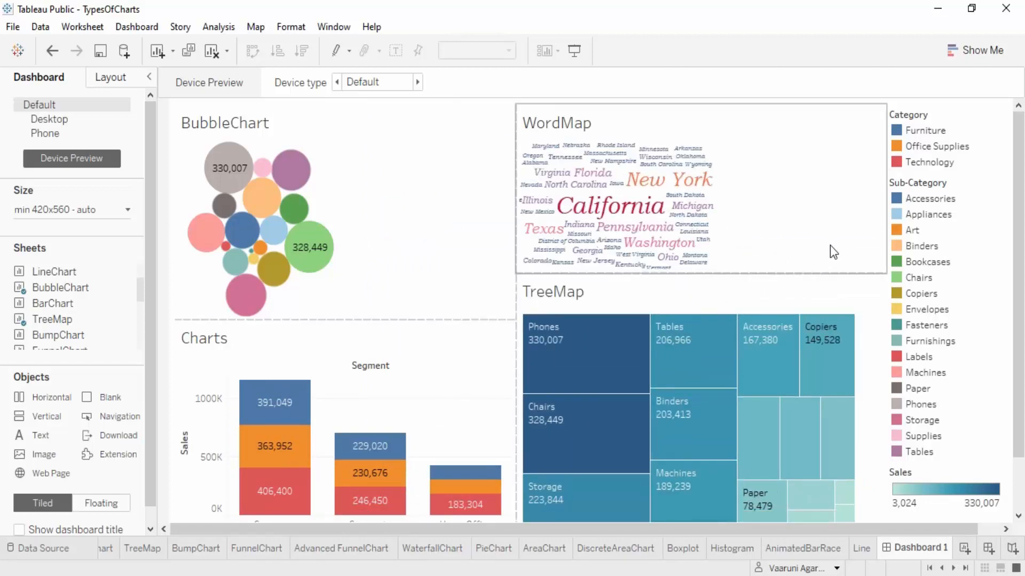
Place BumpChart to the right of BubbleChart and AreaChart to the right of WordMap, widening both new tiles slightly
left_click_drag(53, 303, 494, 228)
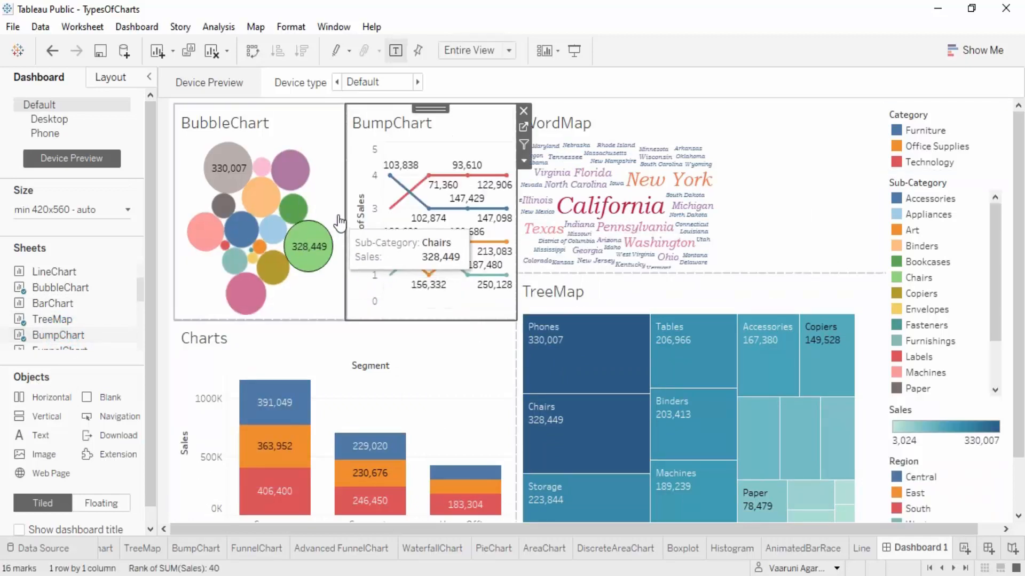
left_click_drag(347, 209, 330, 210)
scroll(64, 315, "down", 3)
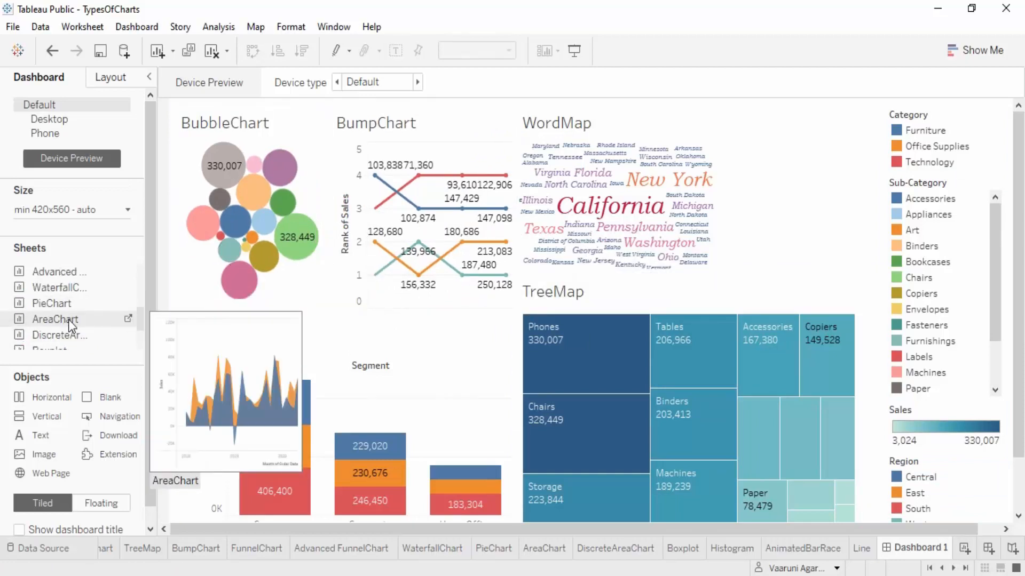
left_click(69, 319)
left_click_drag(68, 319, 807, 230)
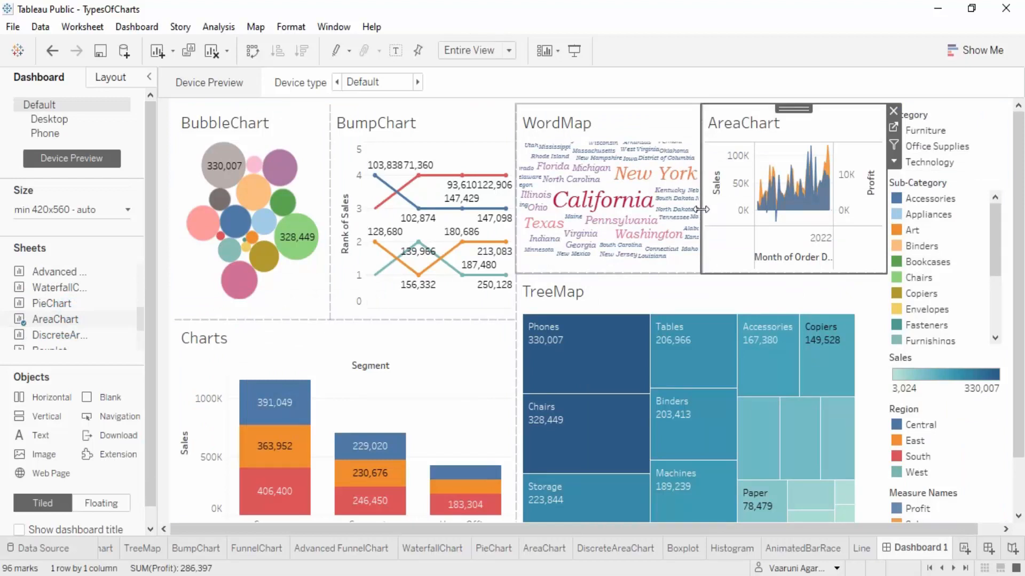
left_click_drag(700, 216, 685, 217)
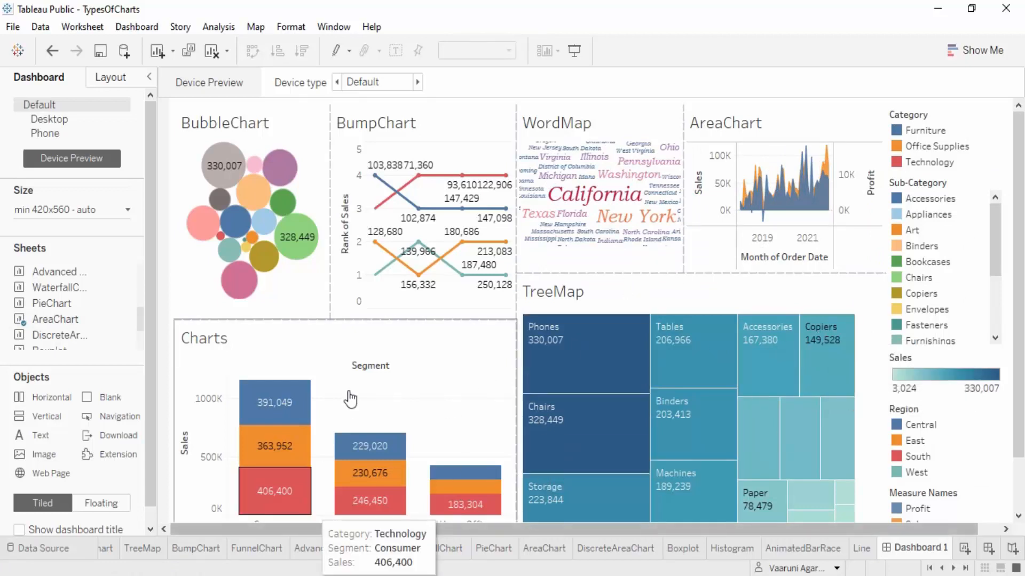
Try keeping only the Consumer segment's Furniture bar in the Charts sheet
left_click(279, 412)
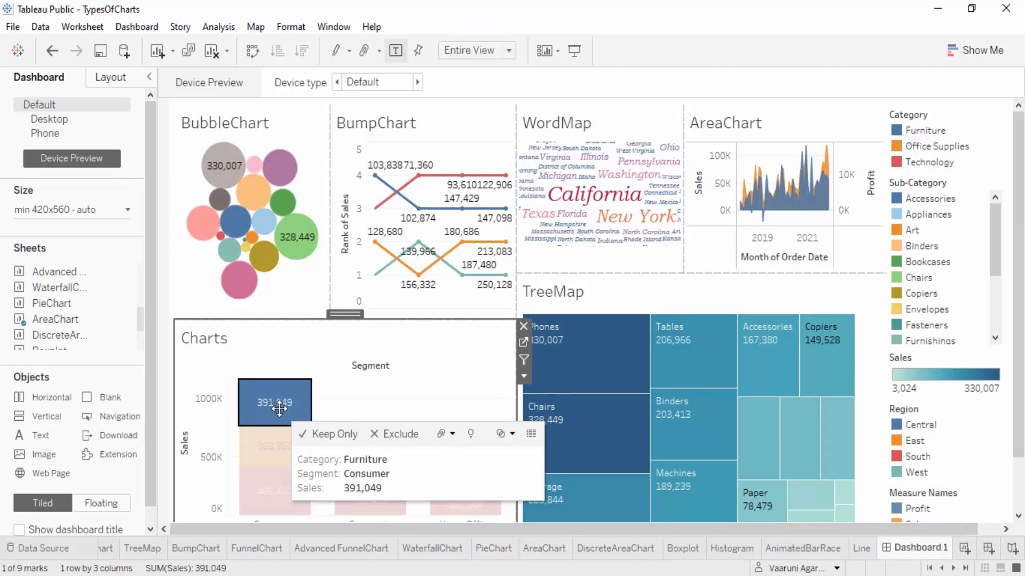
left_click(328, 434)
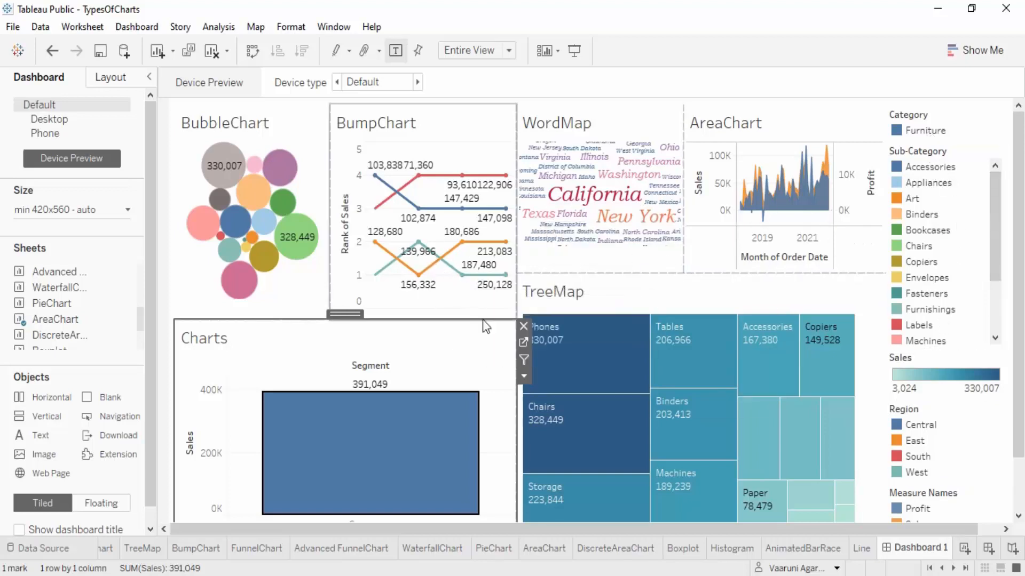
left_click(677, 409)
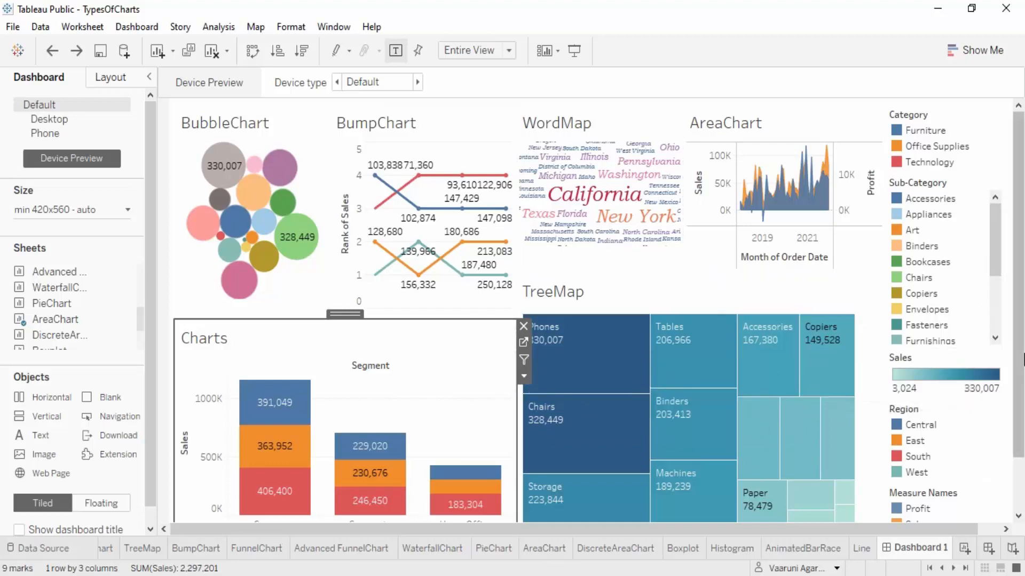
Inspect the Measure Names legend's options and the colour settings for its Profit item
scroll(1018, 267, "down", 2)
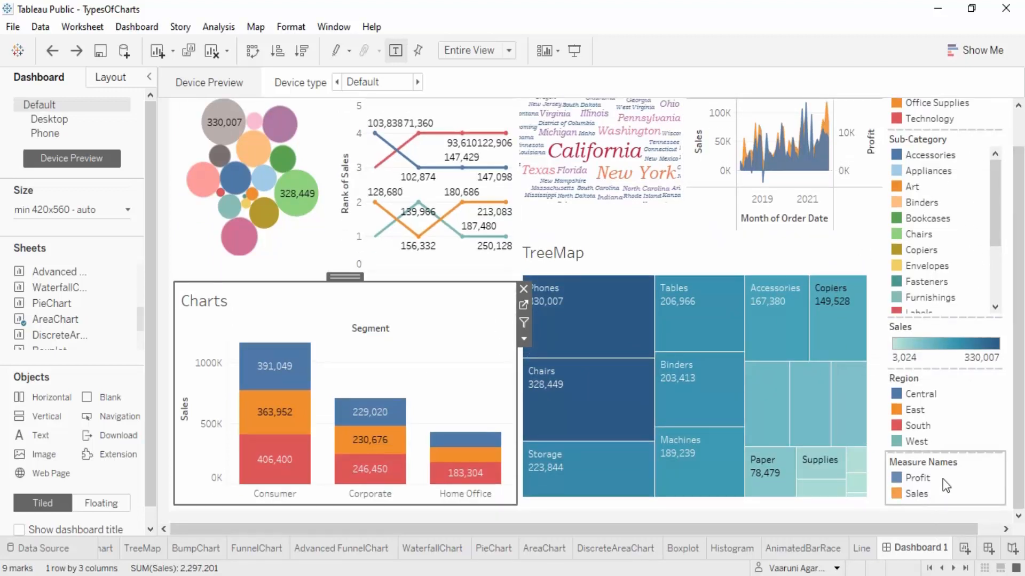
left_click(910, 480)
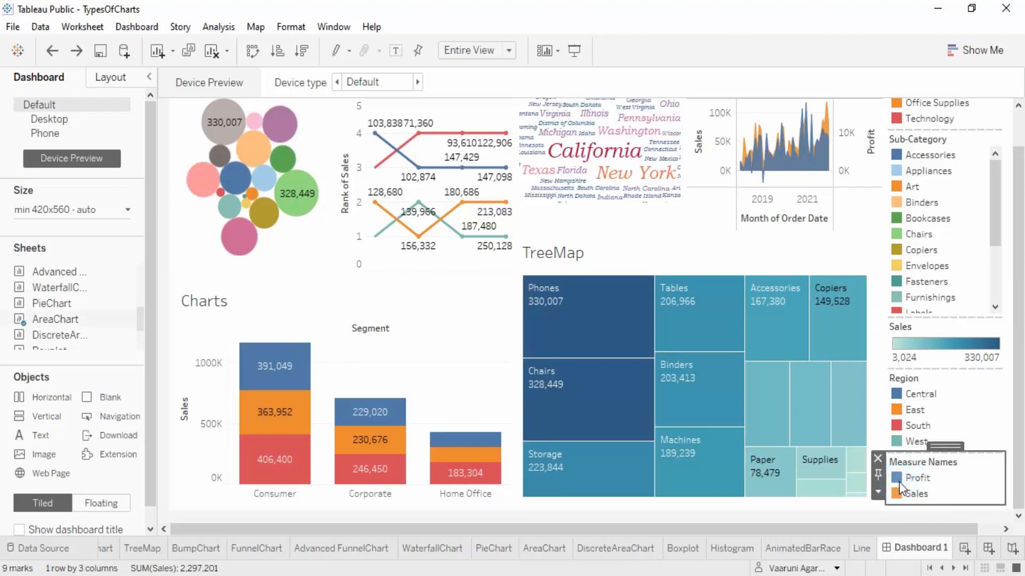
right_click(900, 482)
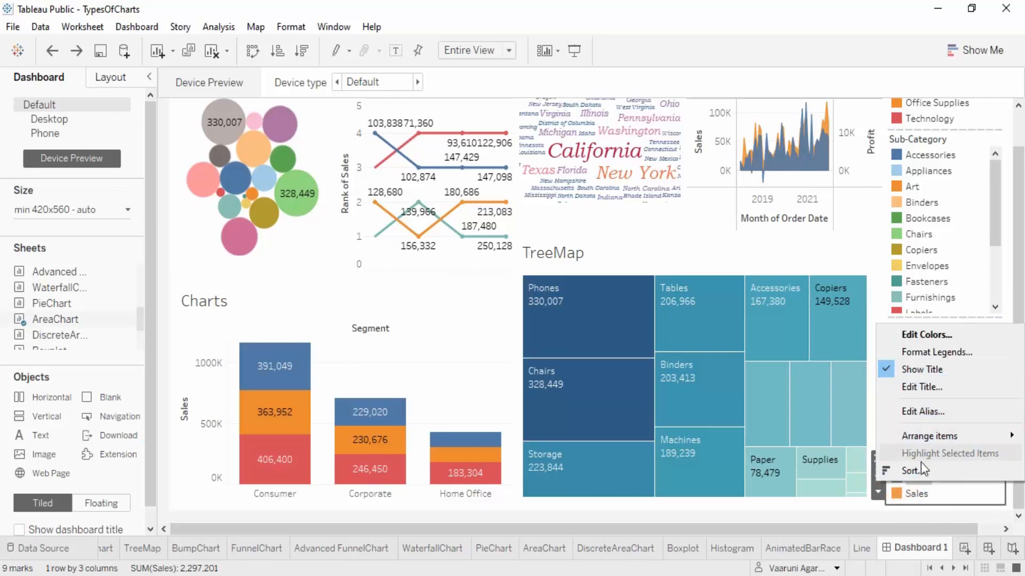
left_click(923, 507)
left_click(898, 479)
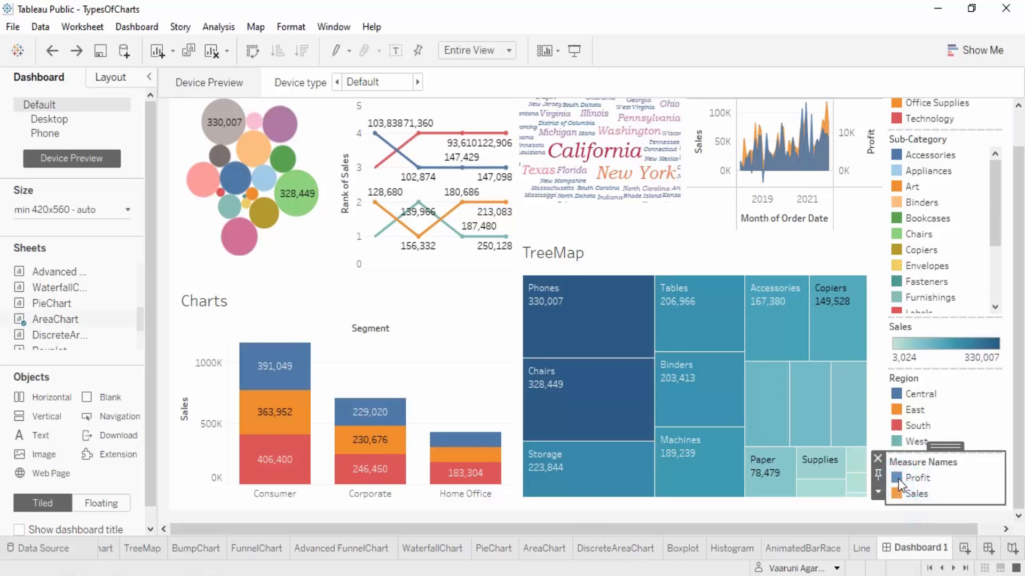
double_click(898, 479)
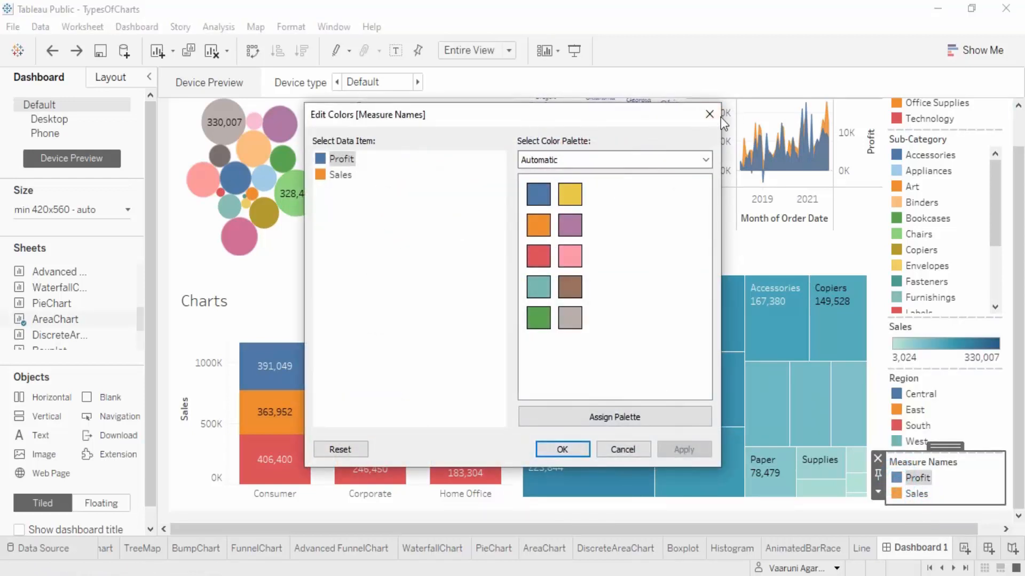
left_click(711, 114)
right_click(924, 483)
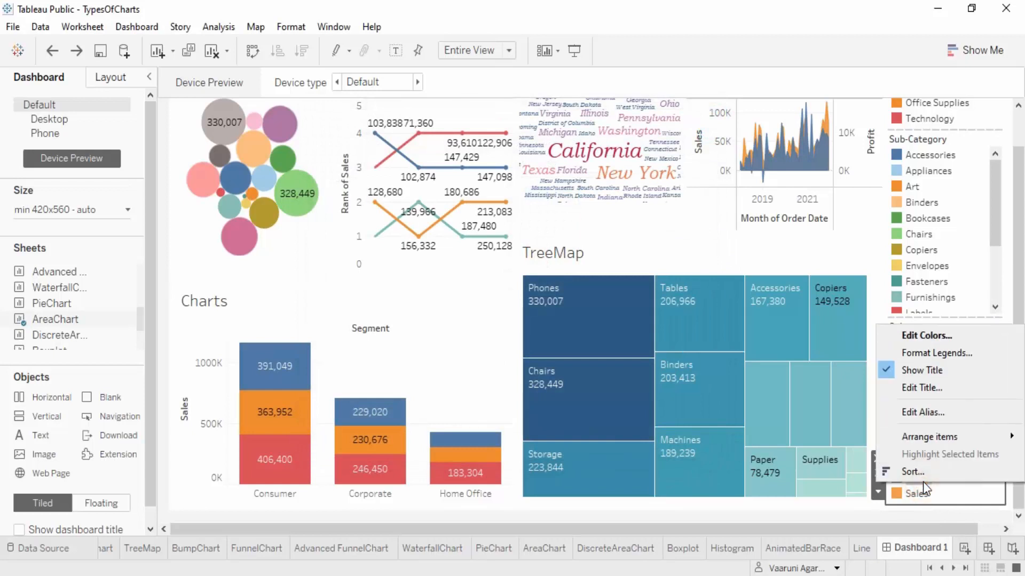
left_click(1011, 270)
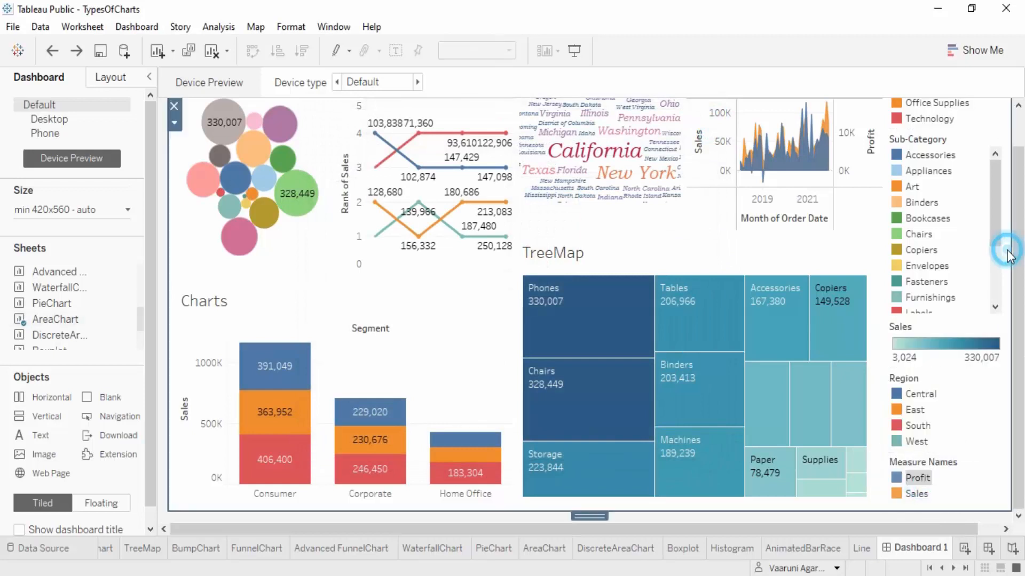
Keep only Office Supplies in the Category legend and only Copiers in the Sub-Category legend
left_click(932, 144)
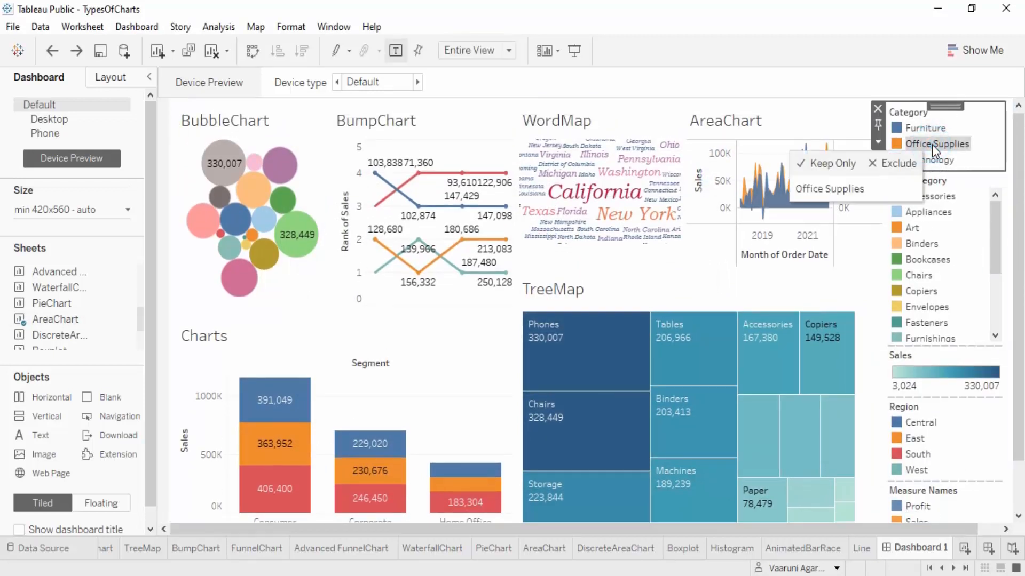
left_click(834, 163)
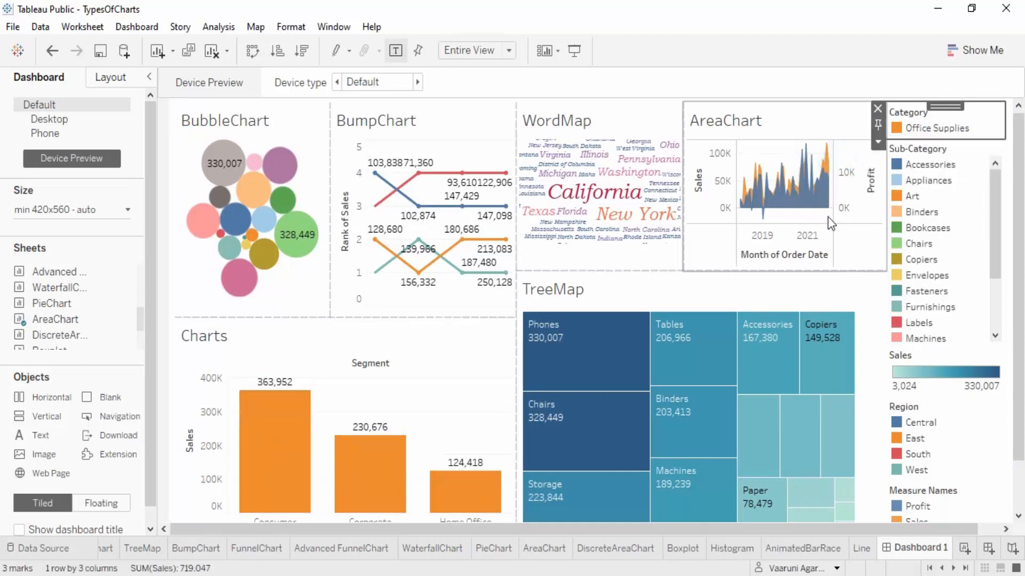
left_click(922, 259)
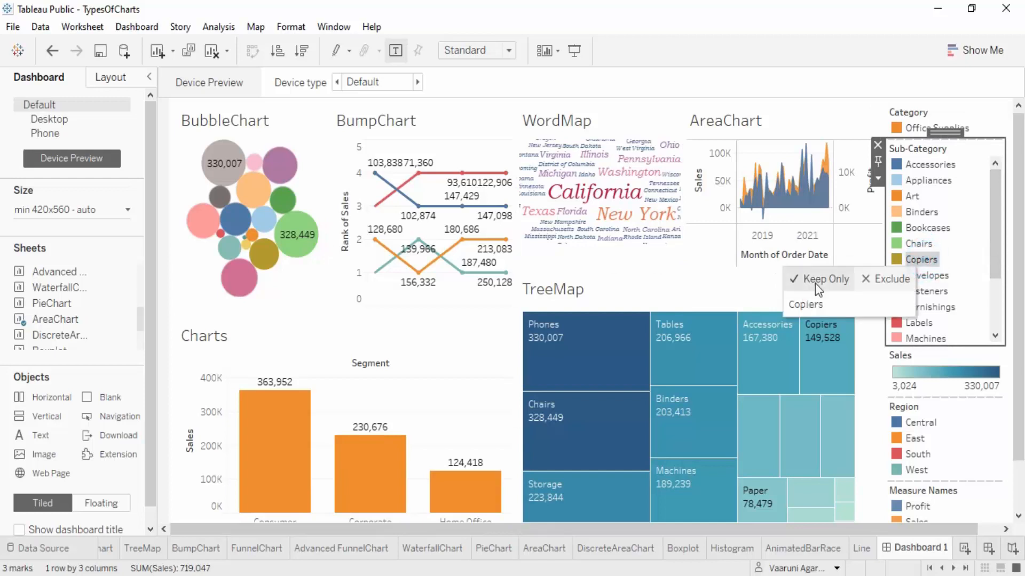
left_click(815, 283)
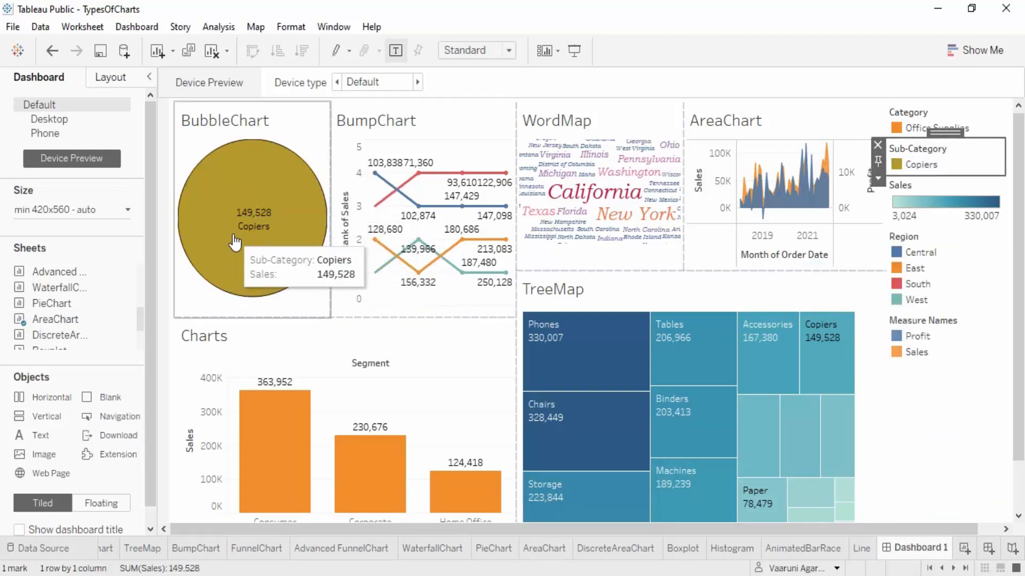
Keep only Central in the Region legend and select the Sales colour legend
left_click(920, 255)
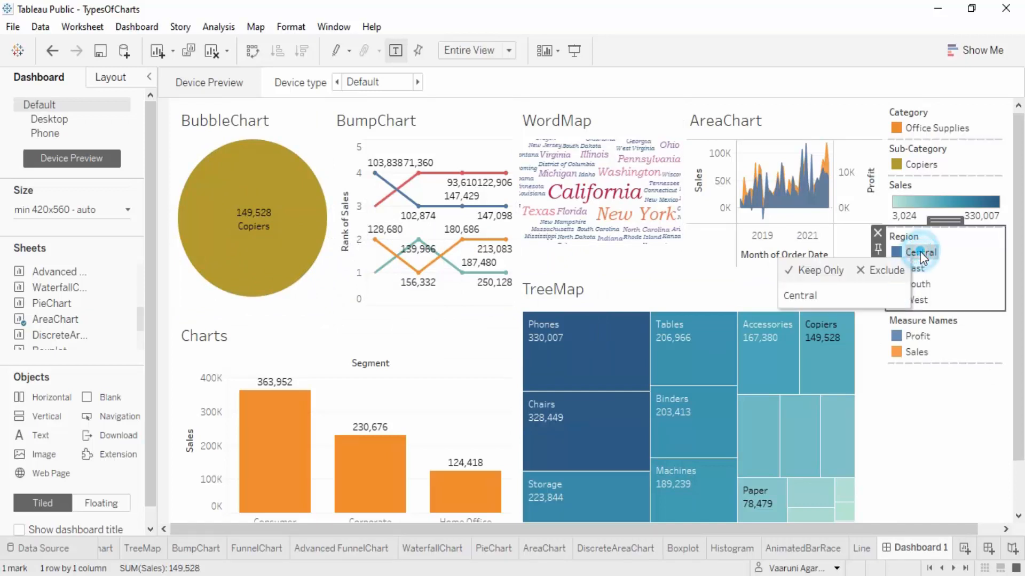
left_click(818, 271)
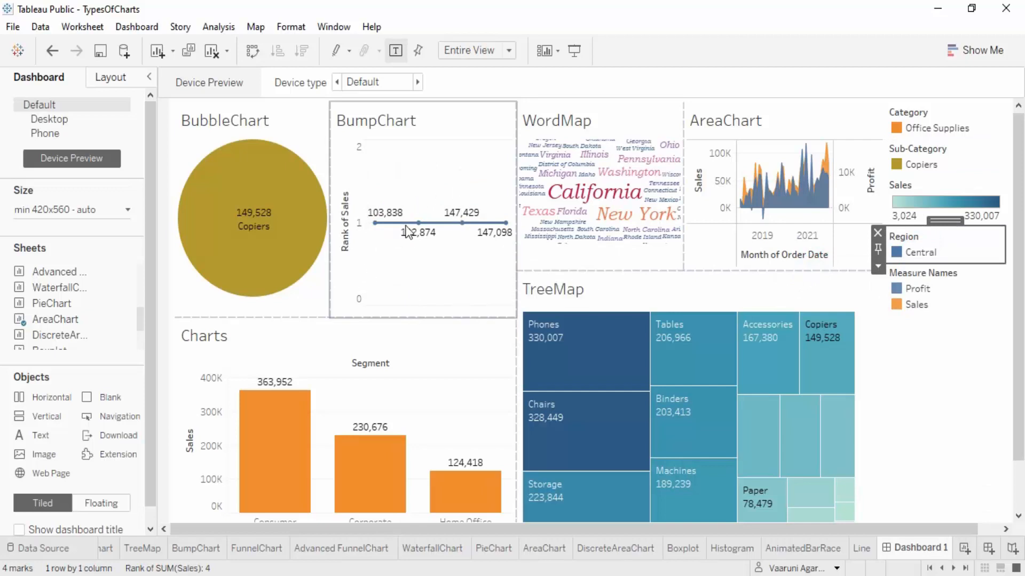
left_click(972, 201)
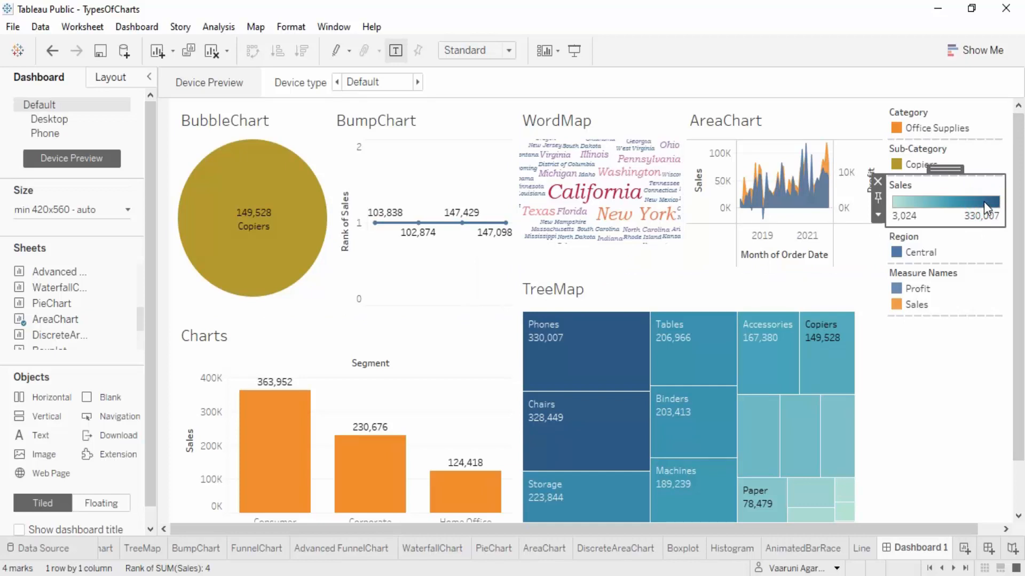
Undo the legend filters and the last resize of the AreaChart tile
key("ctrl+z")
key("ctrl+z")
key("ctrl+z")
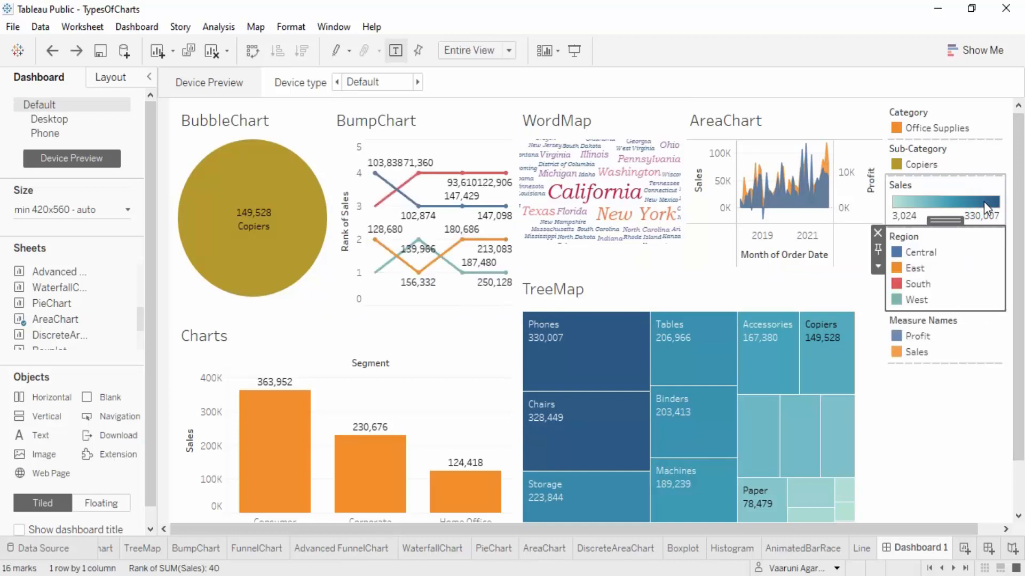
Clear everything from the dashboard and widen the side pane to show the full sheet names
left_click(212, 52)
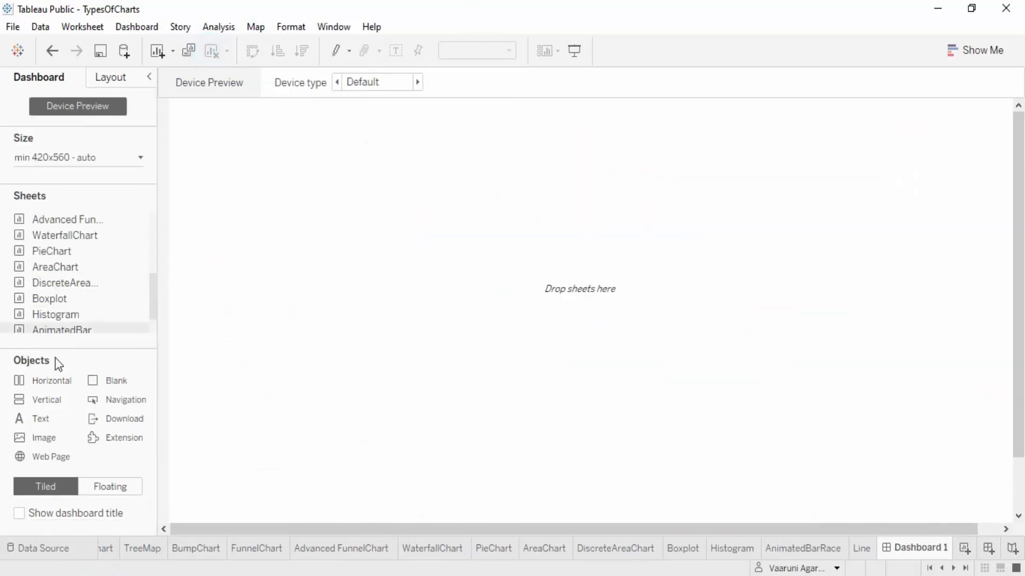
left_click_drag(153, 307, 192, 382)
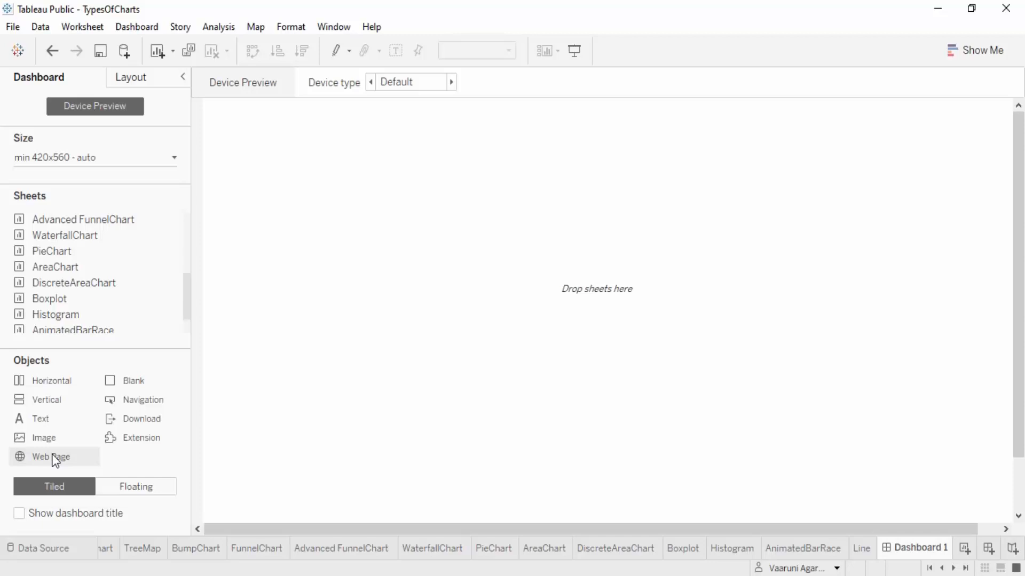
left_click_drag(54, 456, 364, 334)
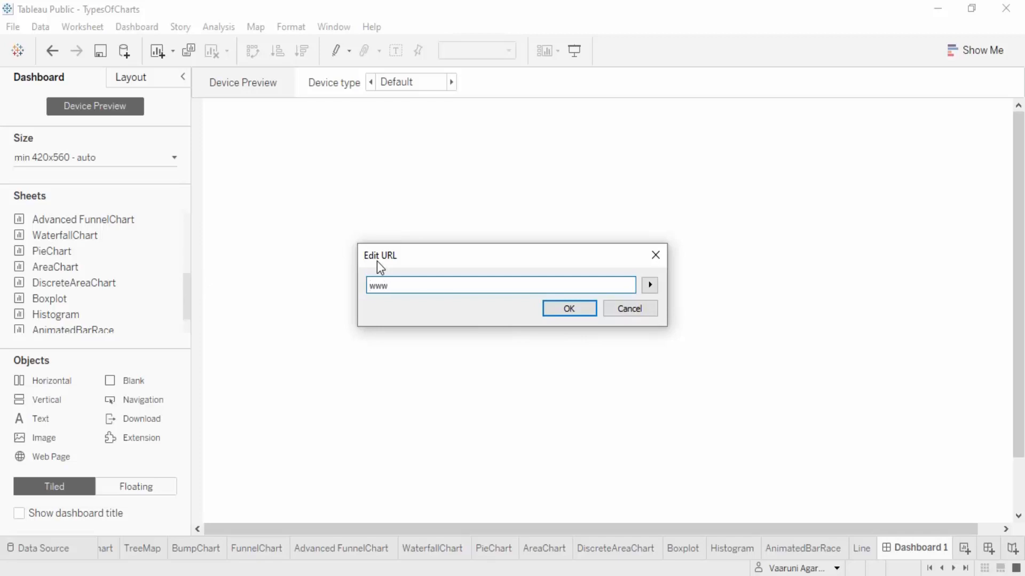
type("www.google.com")
key("Return")
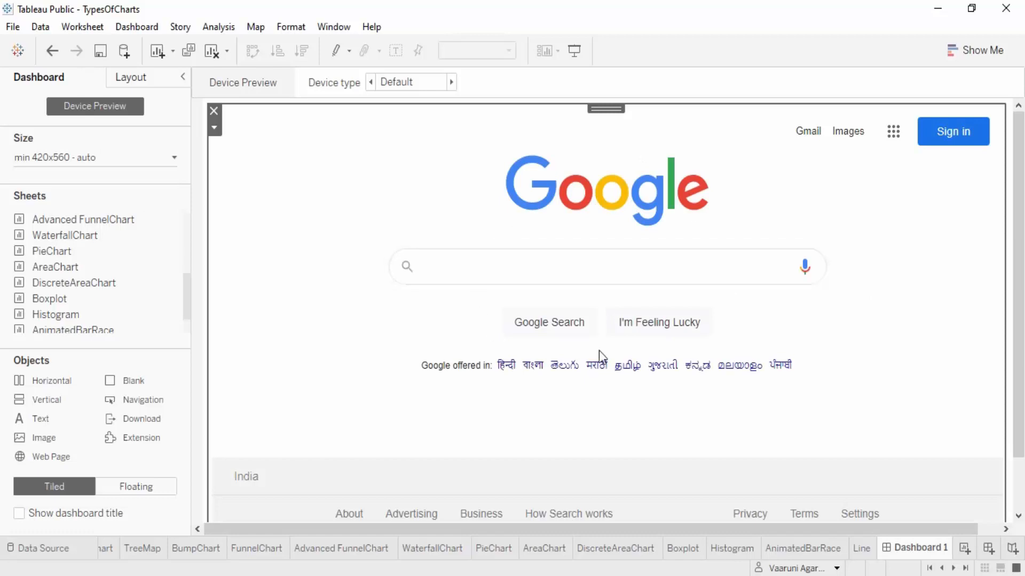
Search for "tableau" in the embedded Google page and browse through the results
left_click(604, 266)
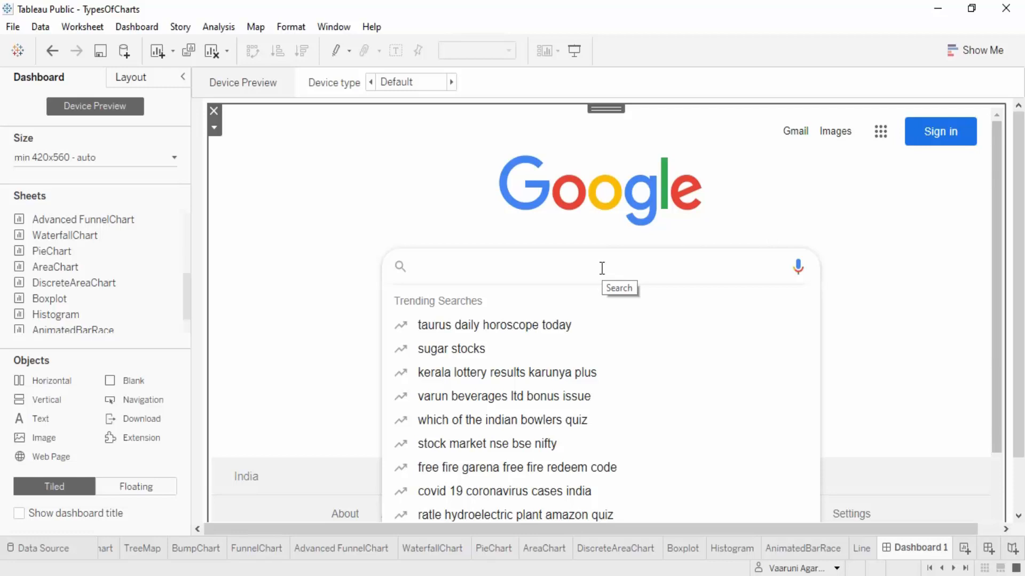
type("ta")
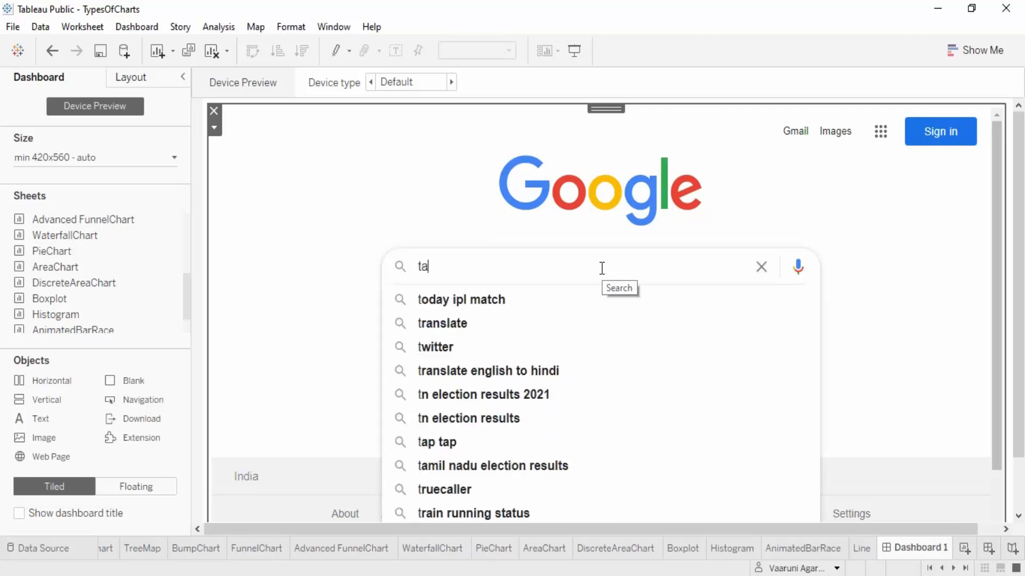
type("bleau")
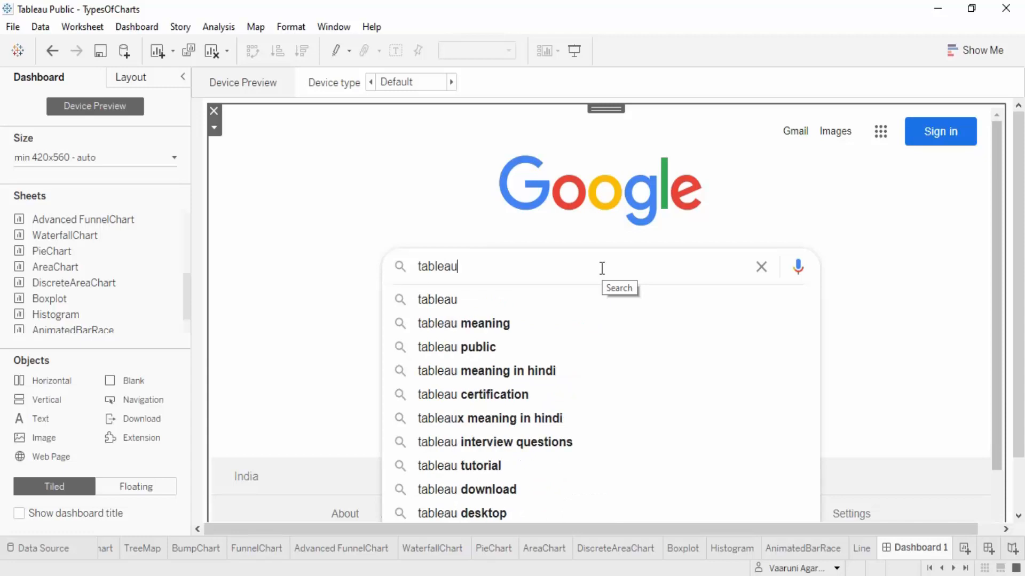
key("Return")
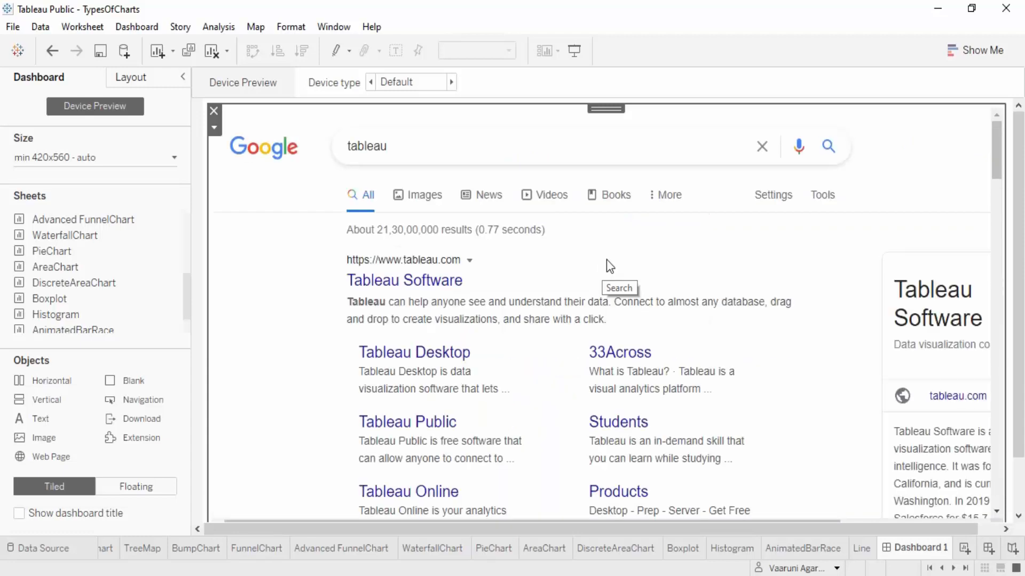
scroll(606, 256, "down", 2)
left_click_drag(678, 523, 839, 520)
scroll(817, 427, "down", 3)
scroll(814, 397, "up", 4)
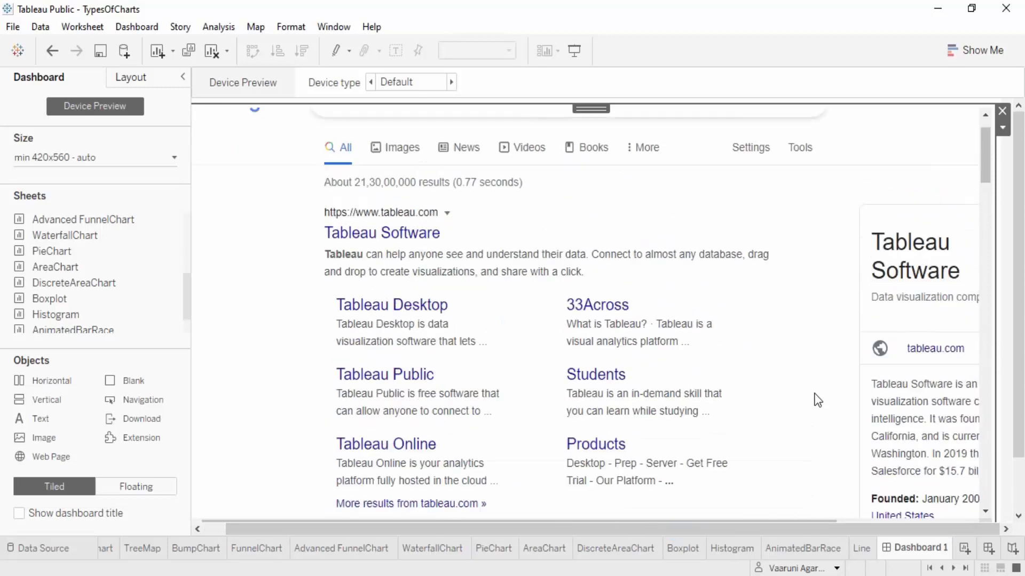
scroll(473, 372, "down", 10)
scroll(527, 363, "down", 12)
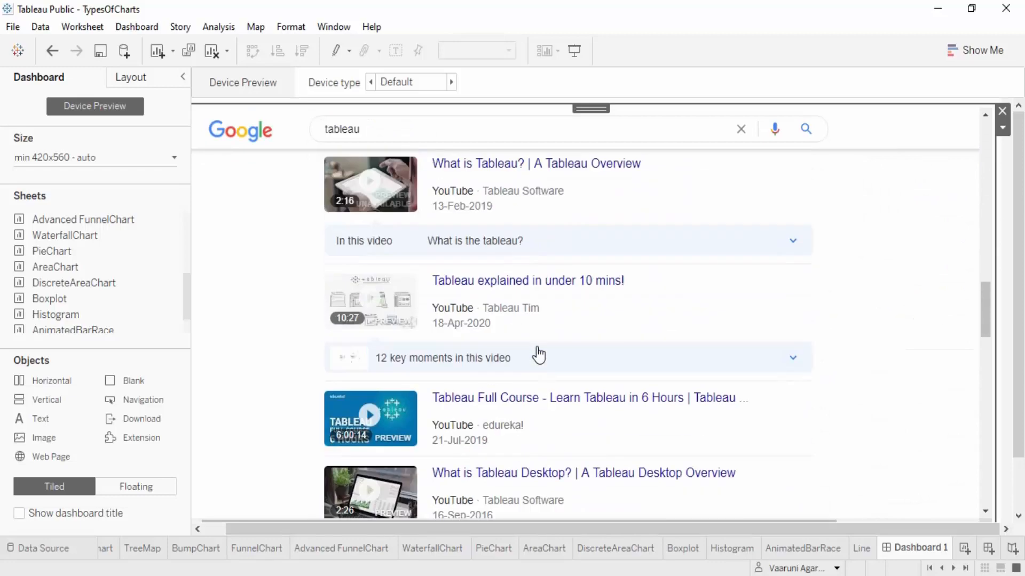
Remove the Google web page object from the dashboard and place the WordMap sheet on the empty canvas
scroll(538, 353, "up", 20)
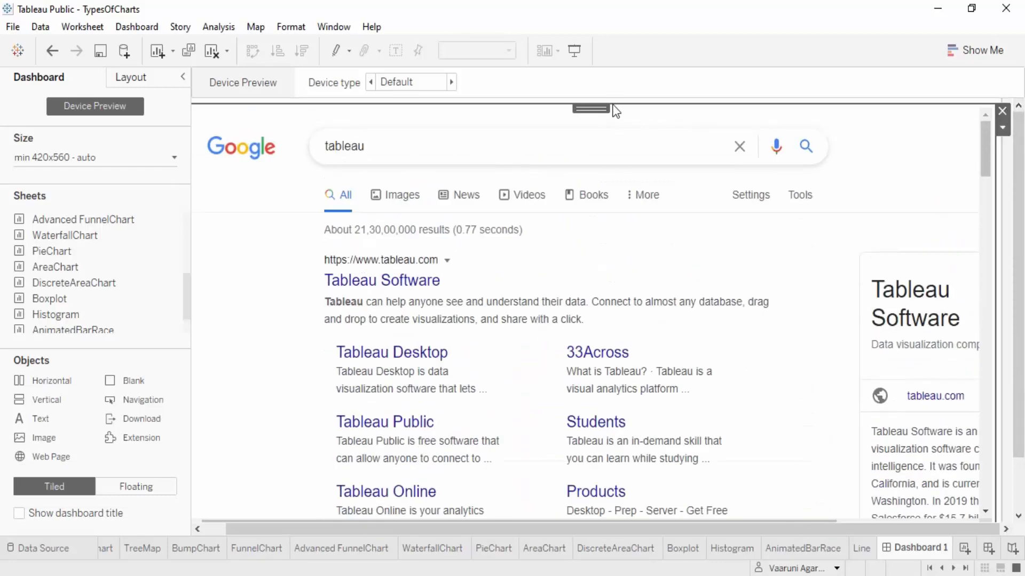
left_click(1002, 110)
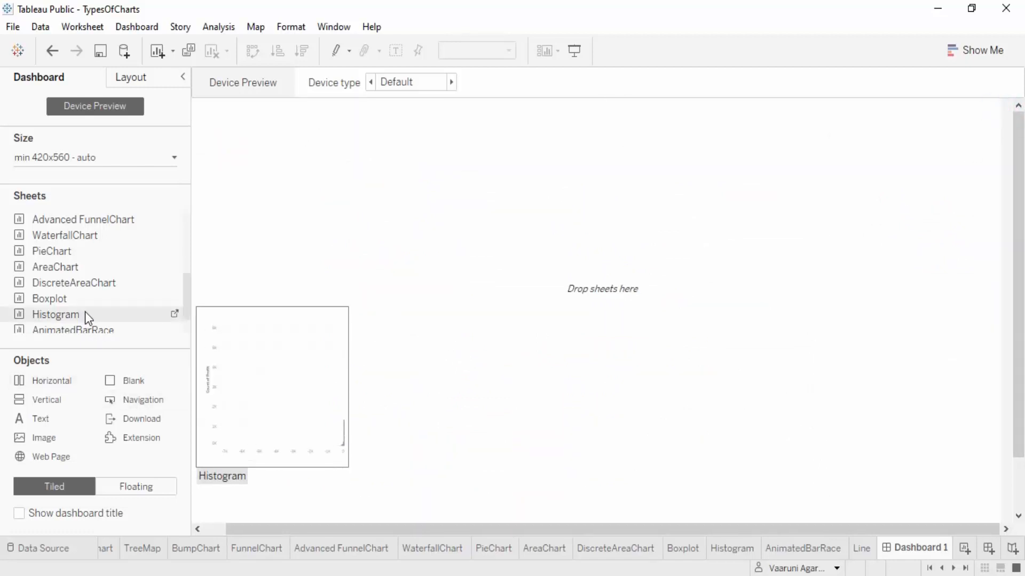
scroll(88, 315, "up", 3)
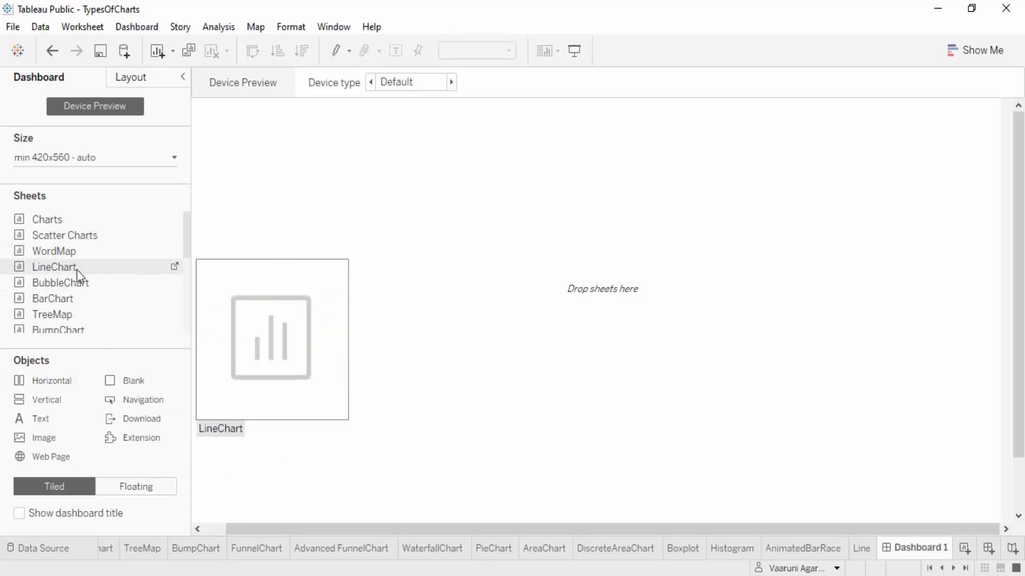
left_click_drag(69, 253, 355, 201)
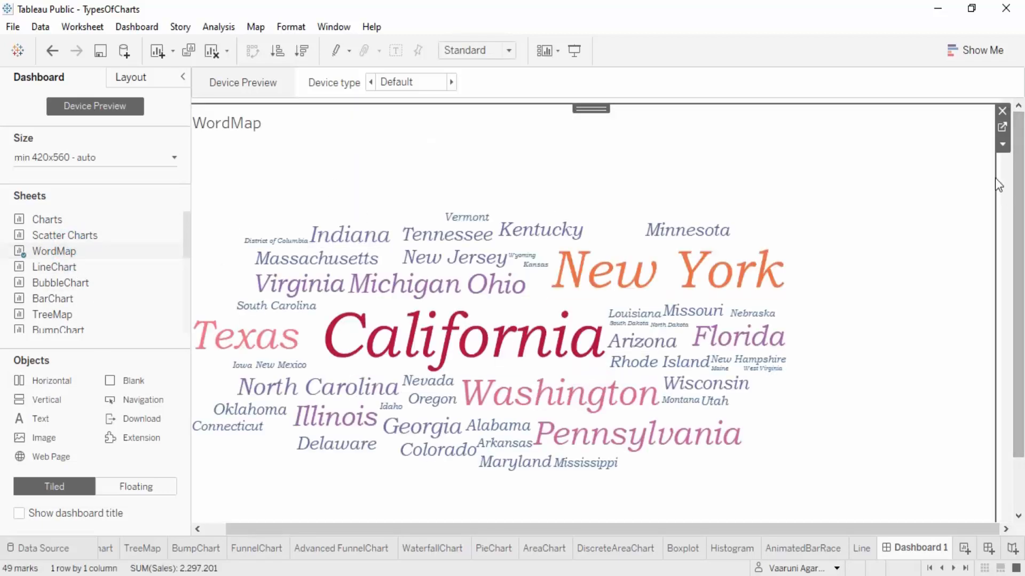
mouse_move(473, 260)
mouse_move(602, 344)
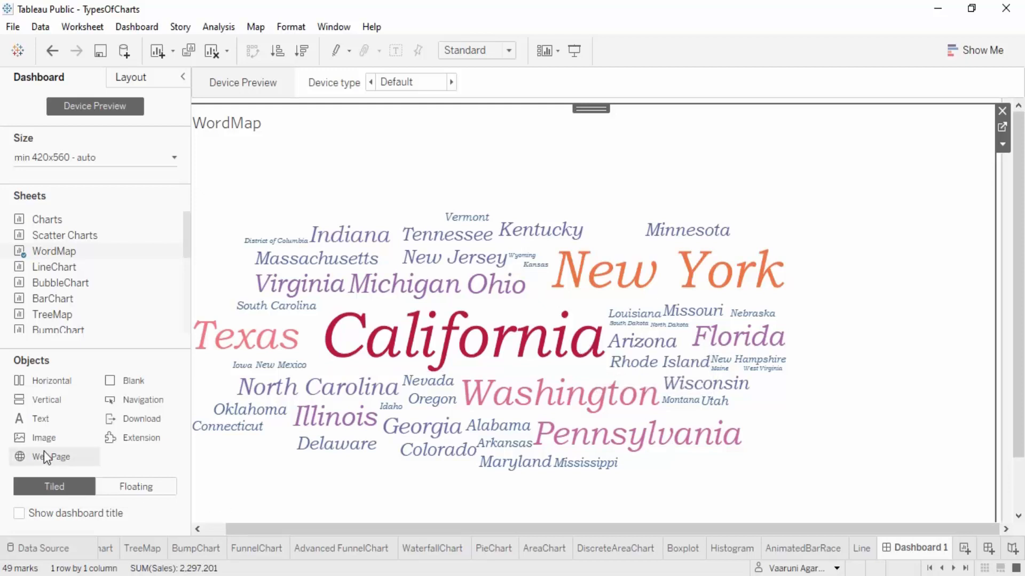
left_click_drag(41, 457, 698, 320)
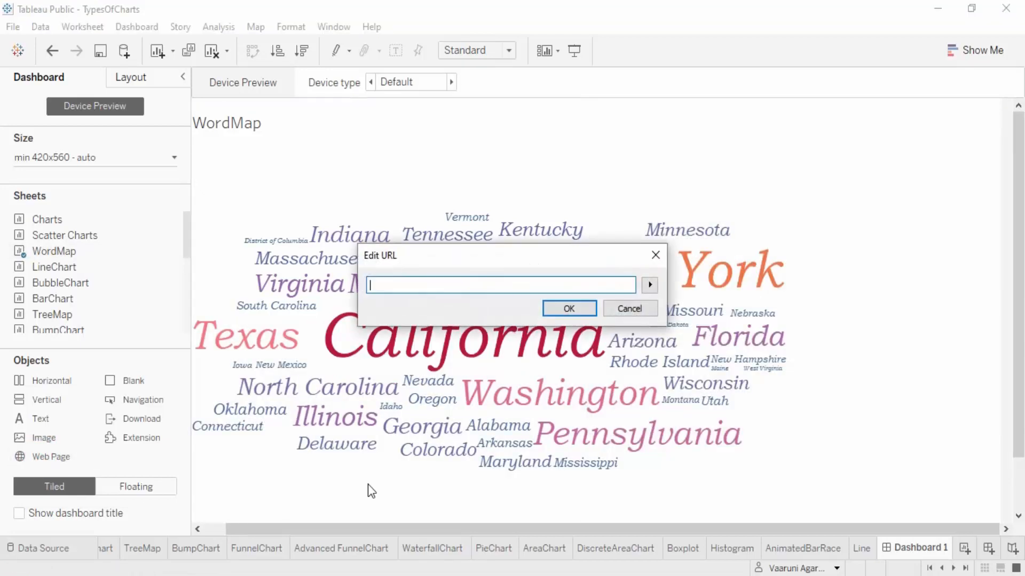
type("www.google.com/")
left_click(649, 285)
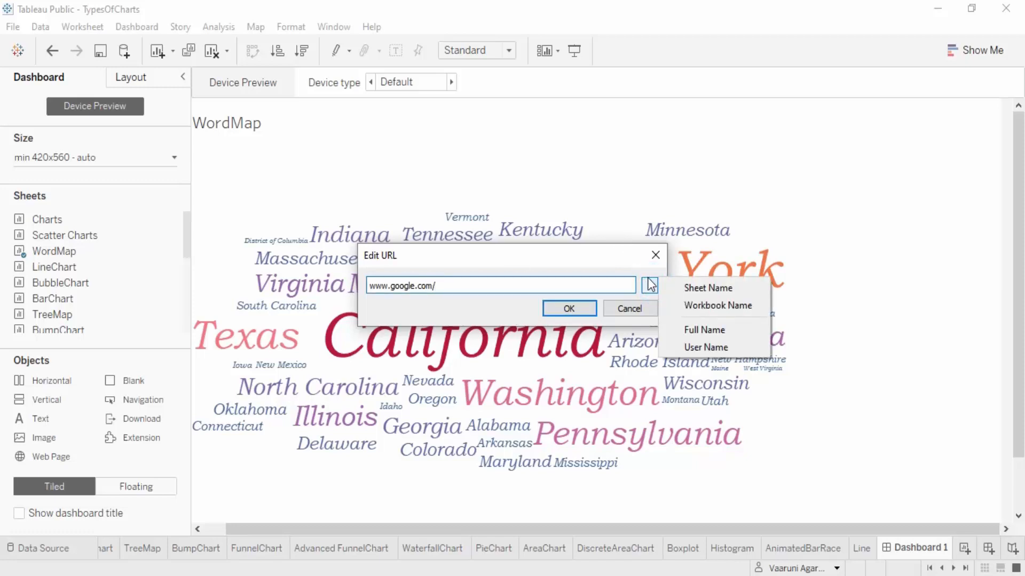
left_click(728, 331)
left_click_drag(486, 286, 435, 285)
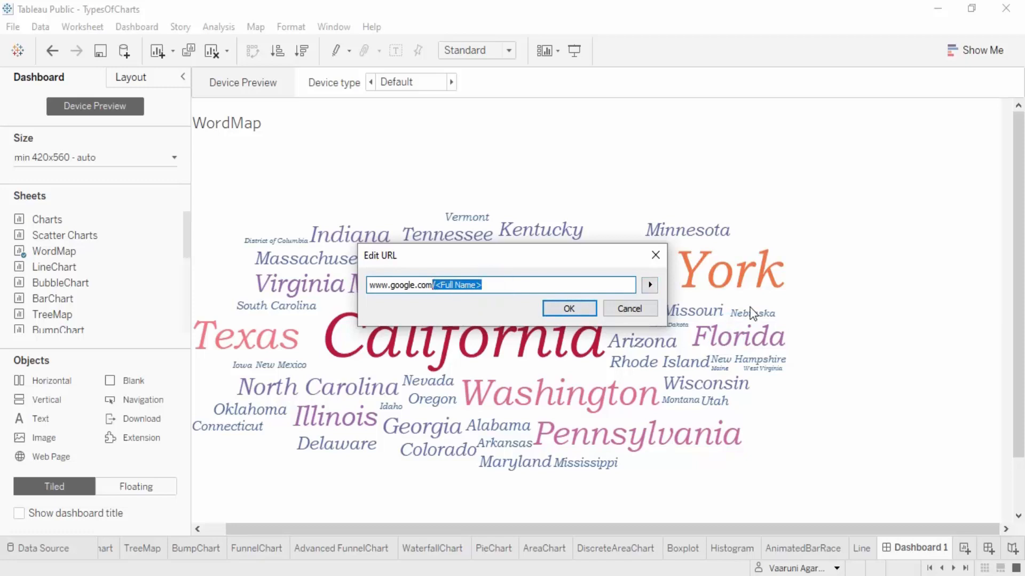
key("BackSpace")
left_click(568, 310)
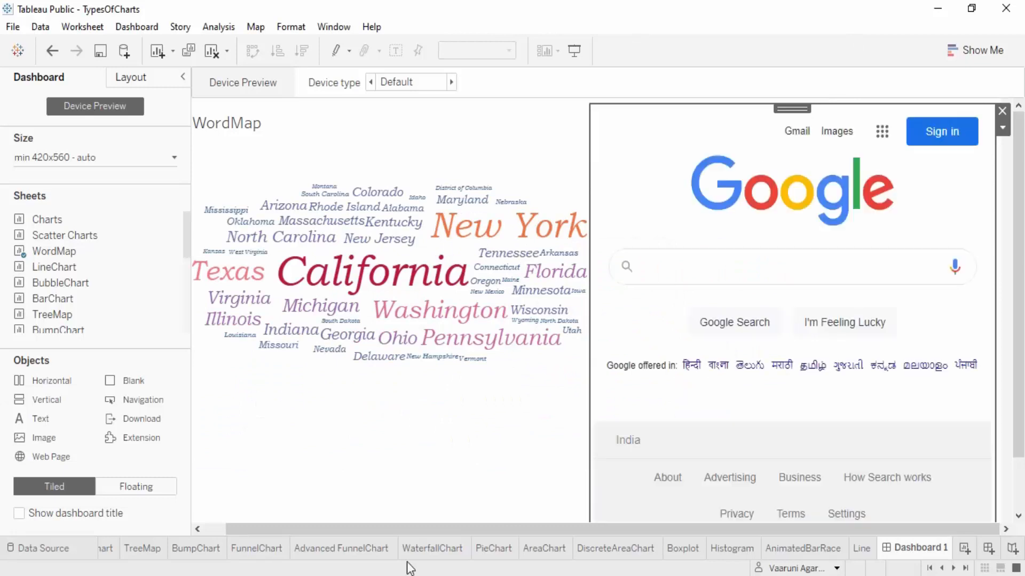
left_click(666, 268)
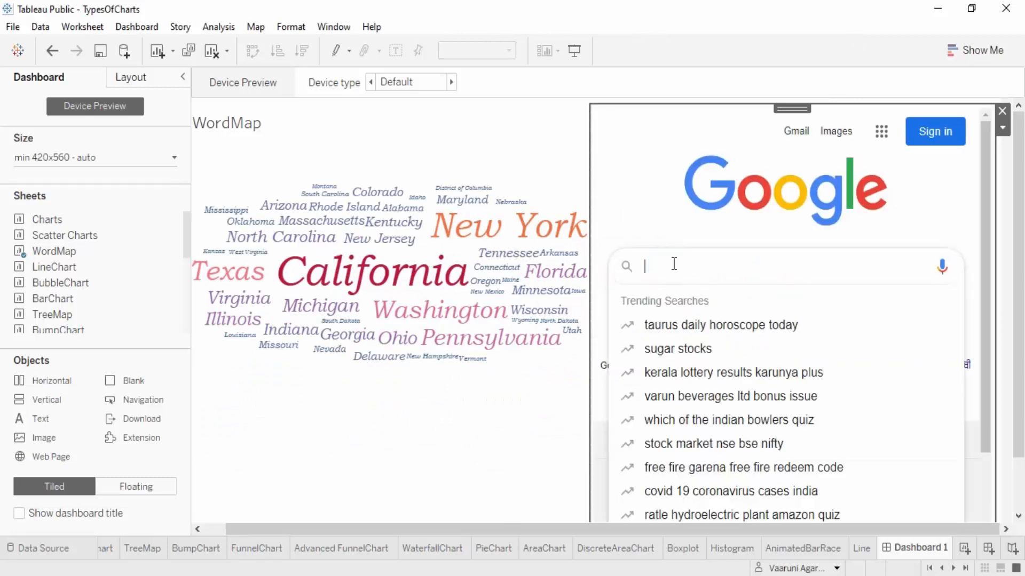
Filter the WordMap to keep only California, undo the filter and clear the selection
left_click(352, 277)
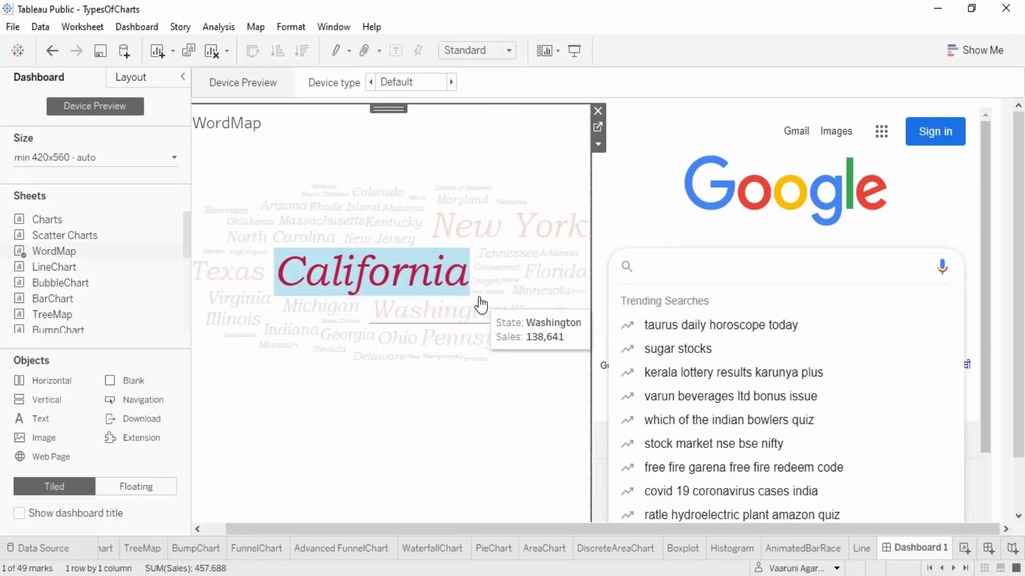
left_click(449, 276)
left_click(449, 277)
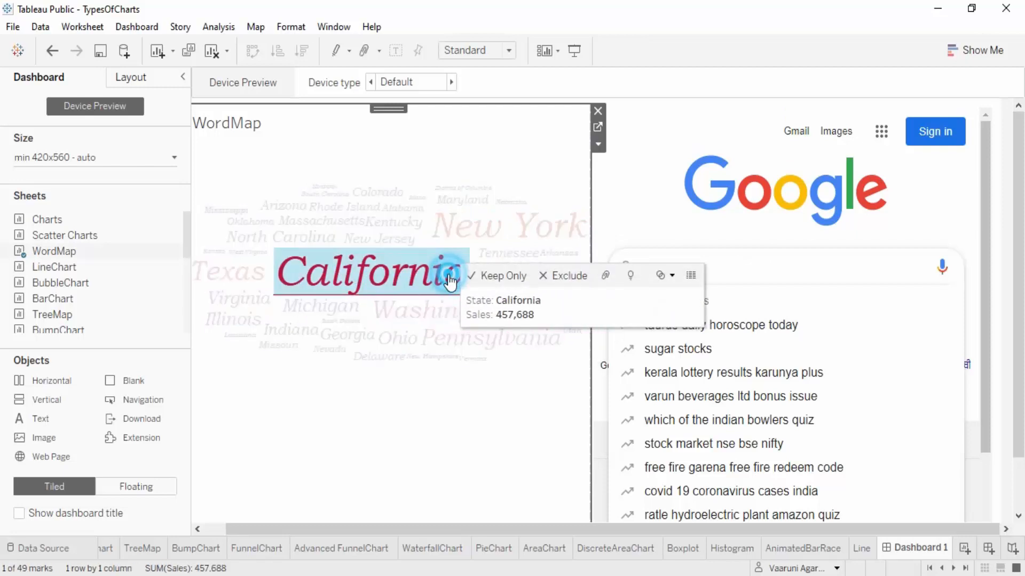
left_click(502, 278)
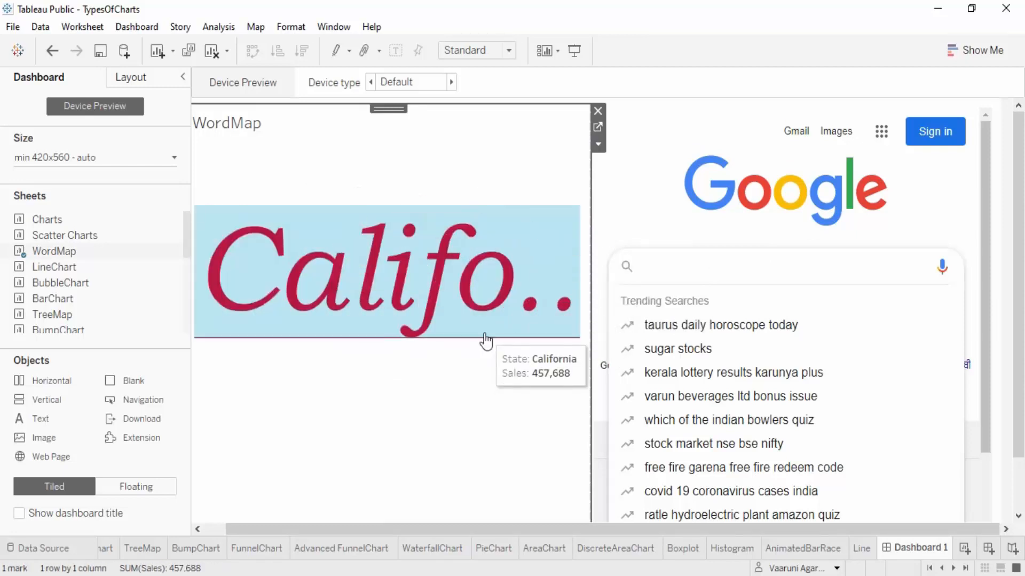
key("ctrl+z")
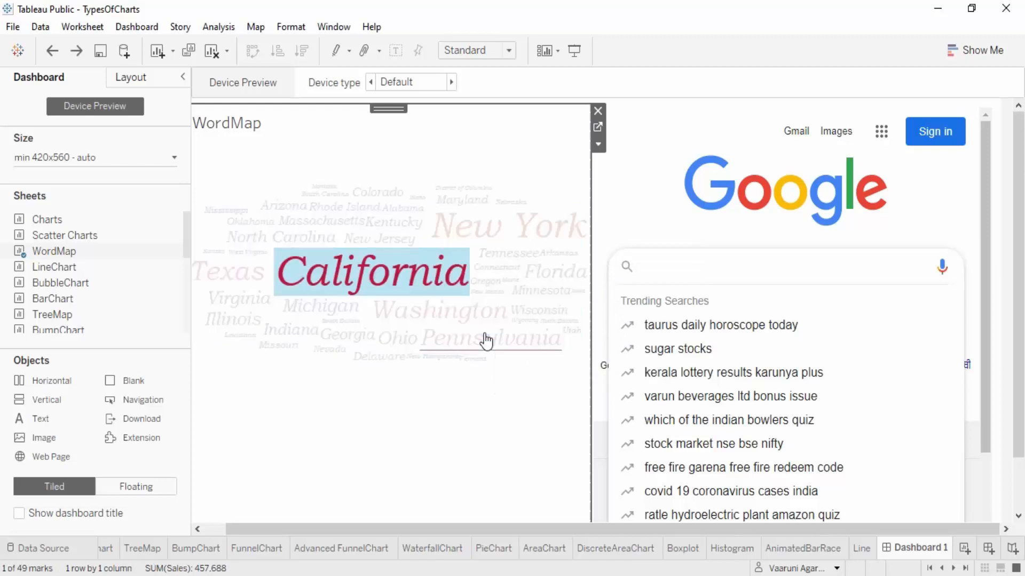
left_click(358, 437)
Open the dashboard's actions and start adding a Go to URL action
left_click(123, 28)
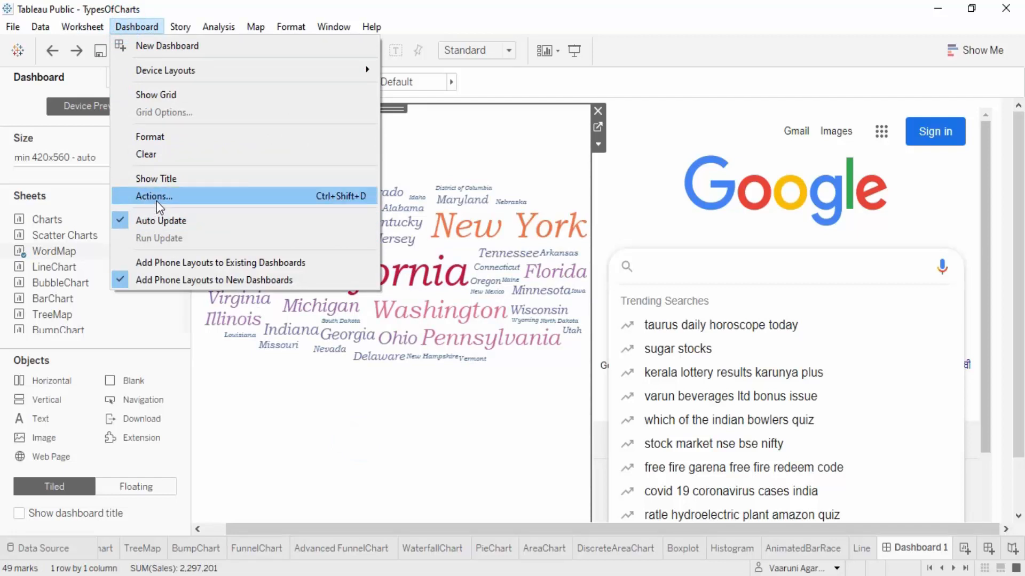
left_click(156, 200)
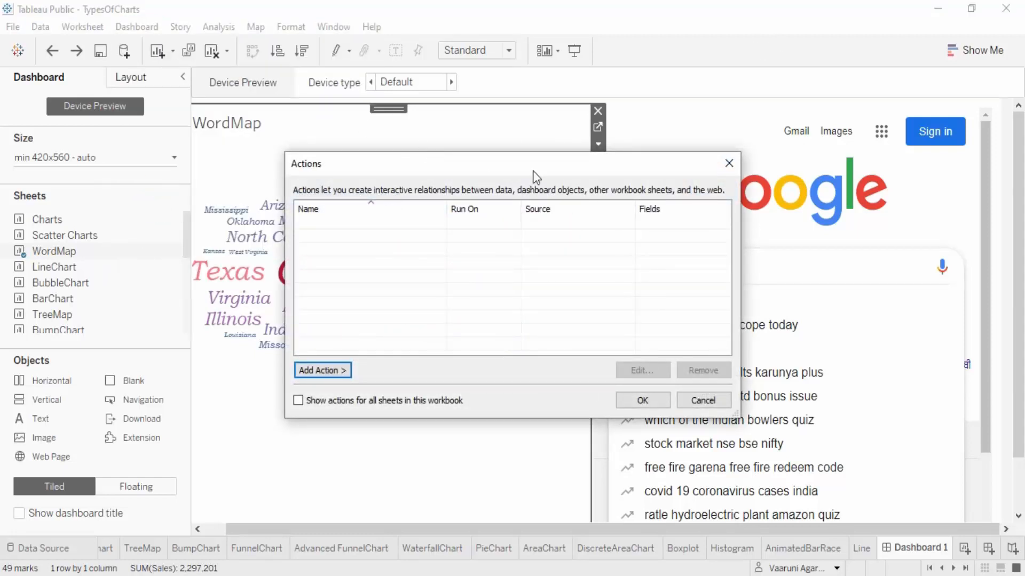
left_click_drag(534, 170, 421, 335)
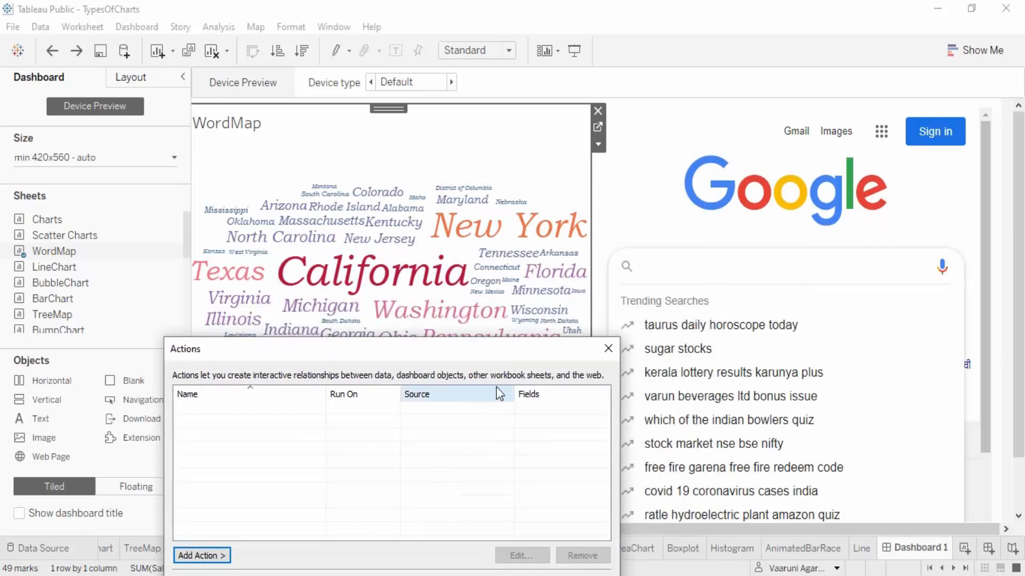
left_click(201, 556)
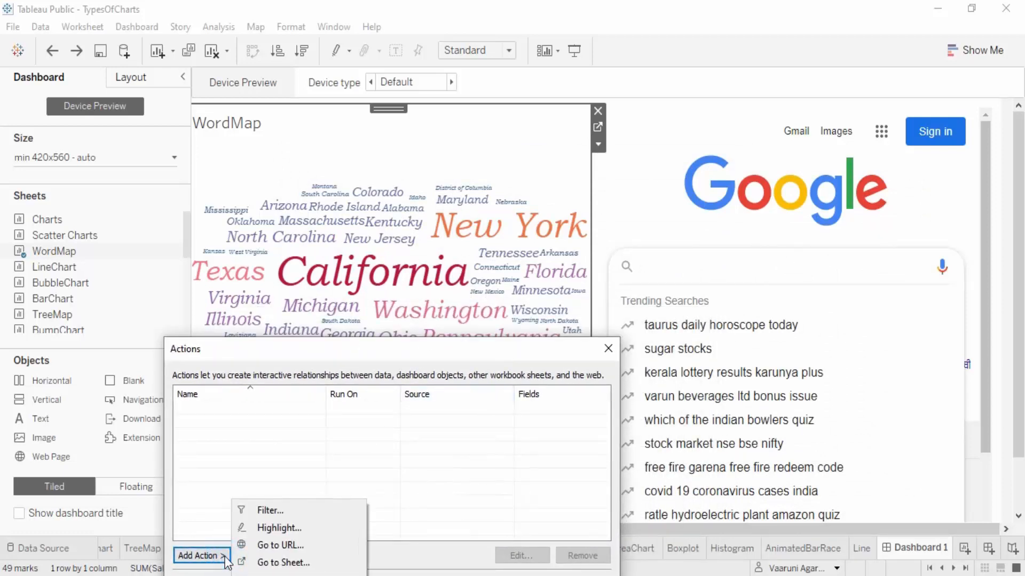
left_click(339, 348)
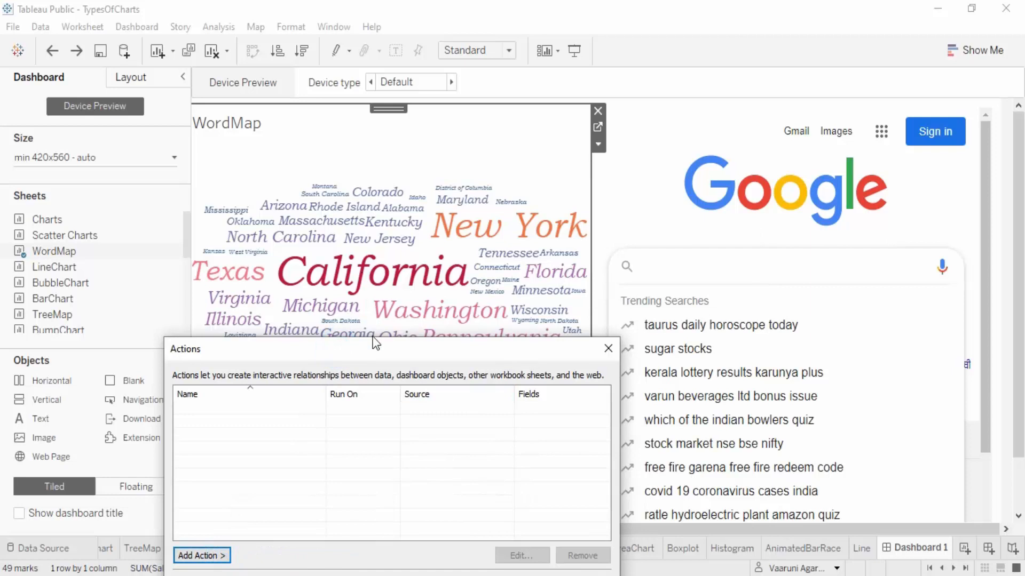
left_click_drag(373, 348, 370, 28)
left_click(214, 235)
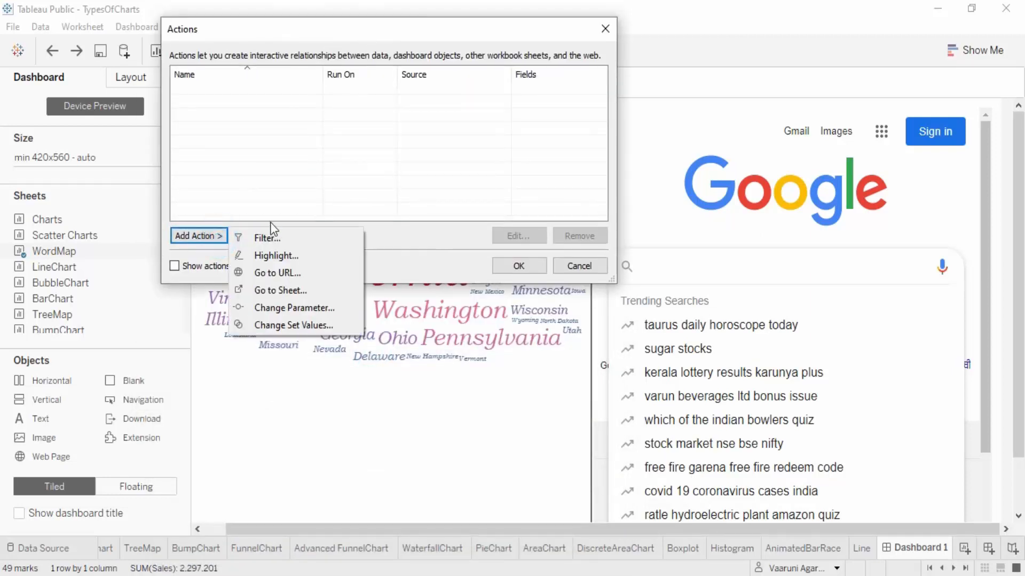
left_click(271, 274)
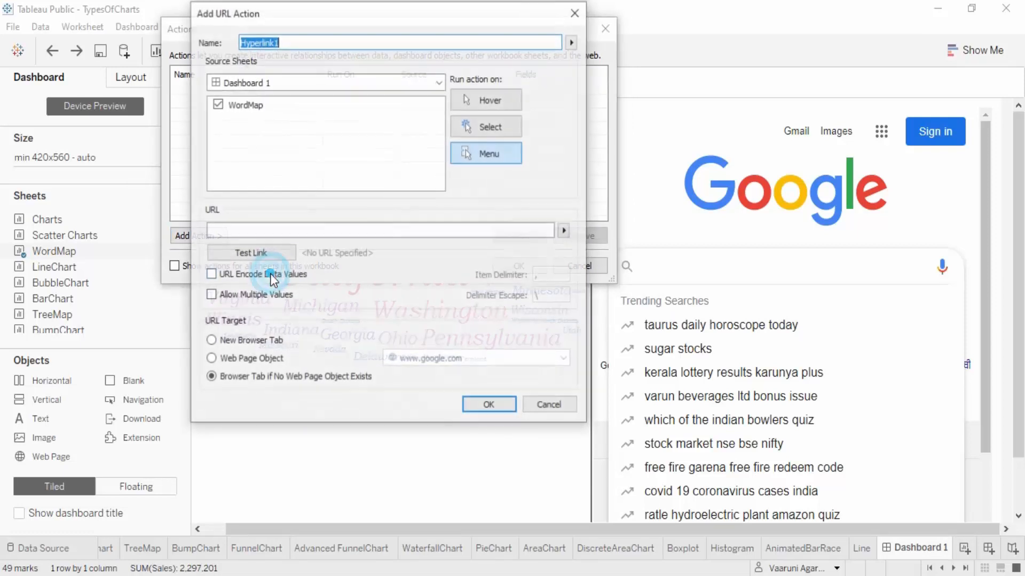
left_click_drag(347, 10, 409, 59)
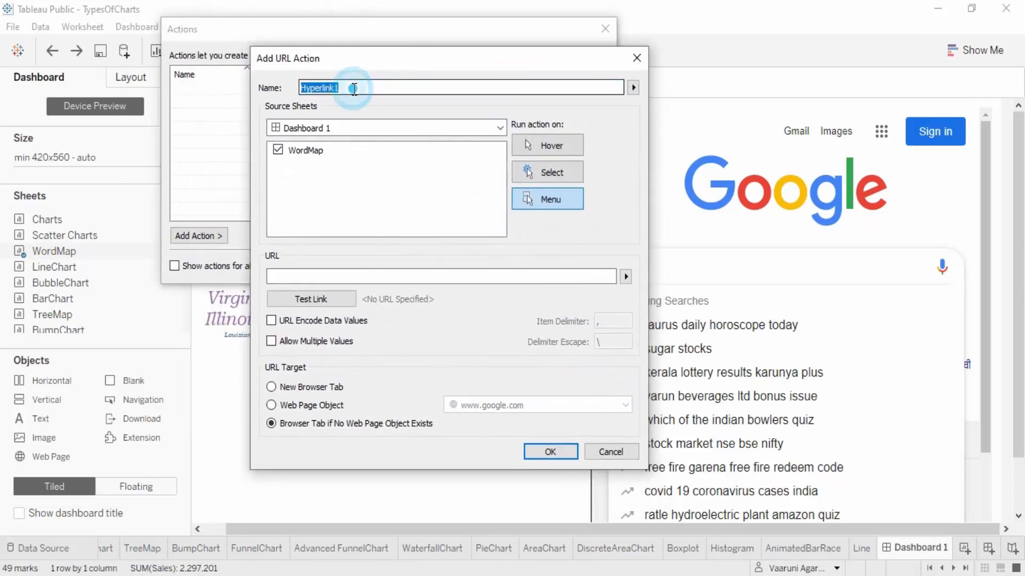
Name the URL action GoogleState and set it to run on Select from the WordMap sheet
left_click(351, 88)
left_click_drag(380, 90, 280, 96)
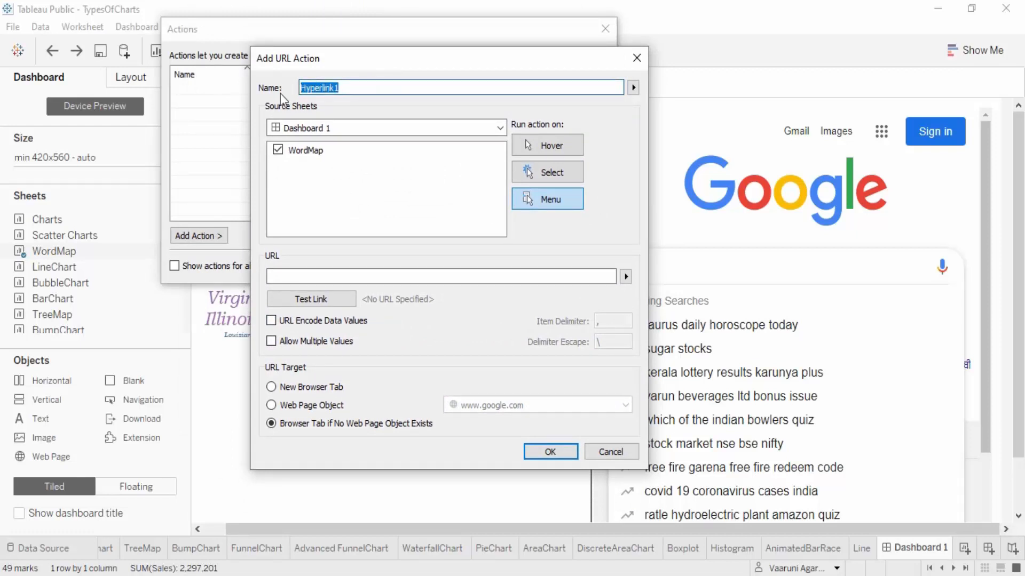
type("GoogleState")
left_click(302, 155)
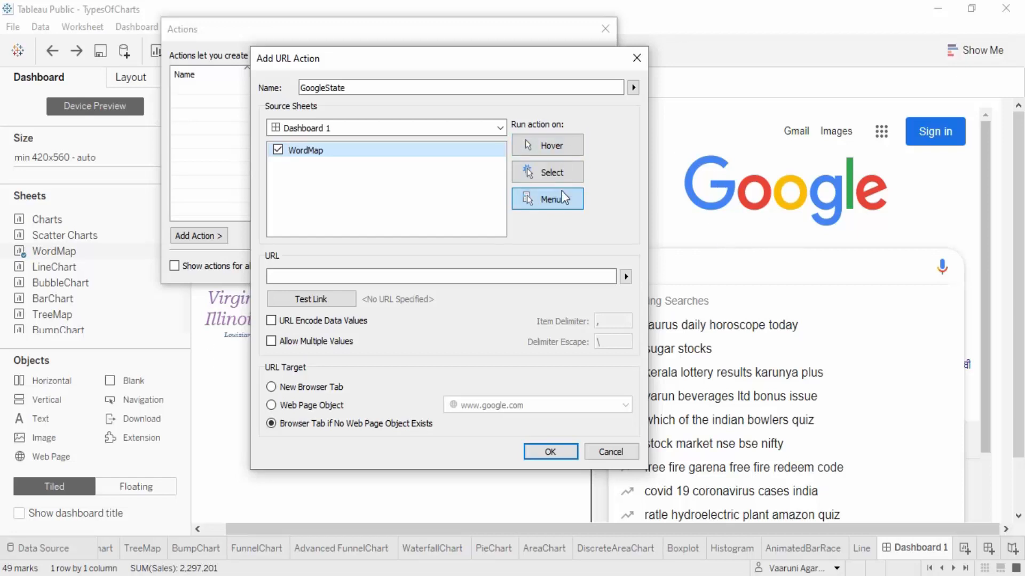
left_click(555, 168)
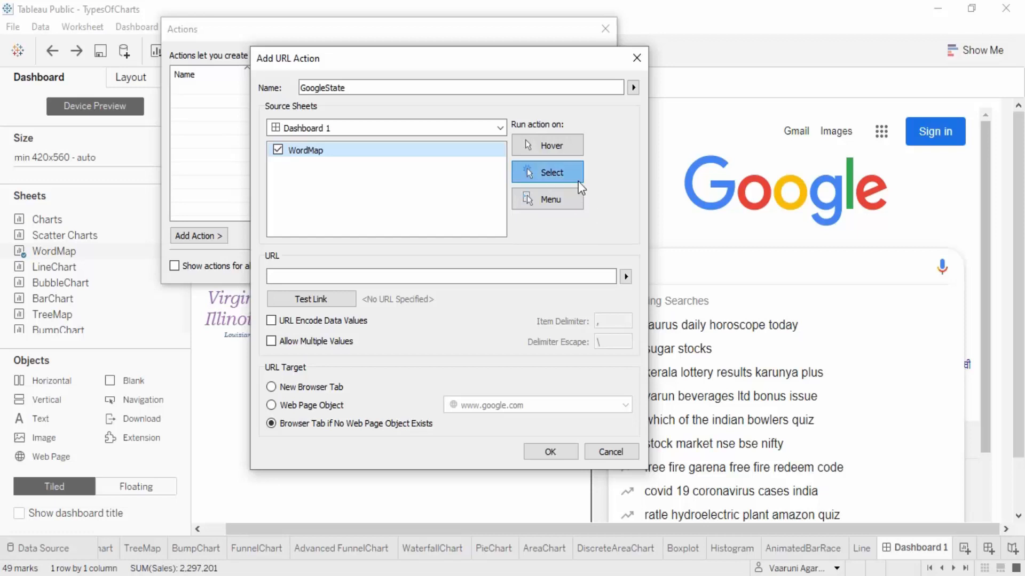
left_click(452, 276)
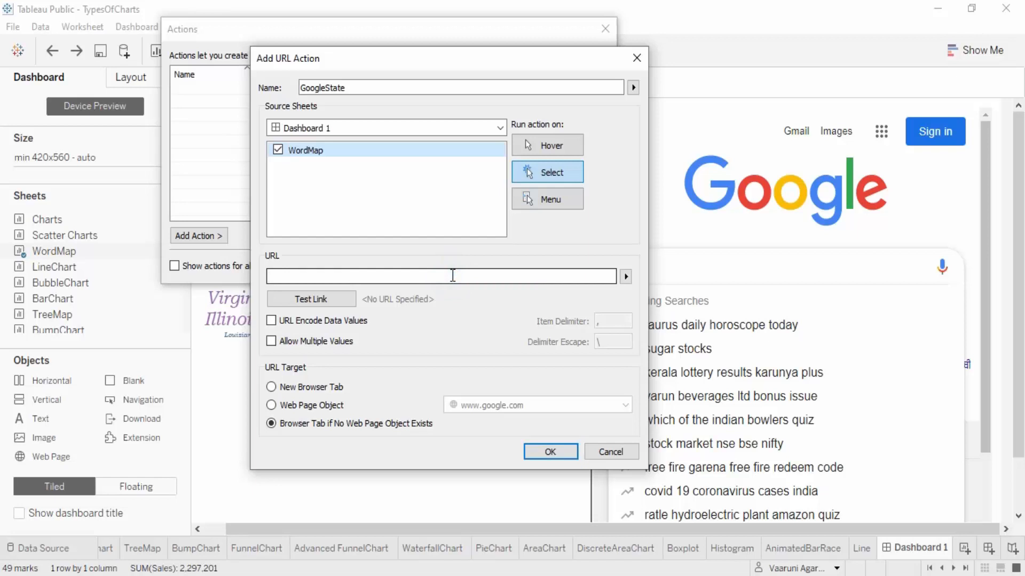
type("www.g")
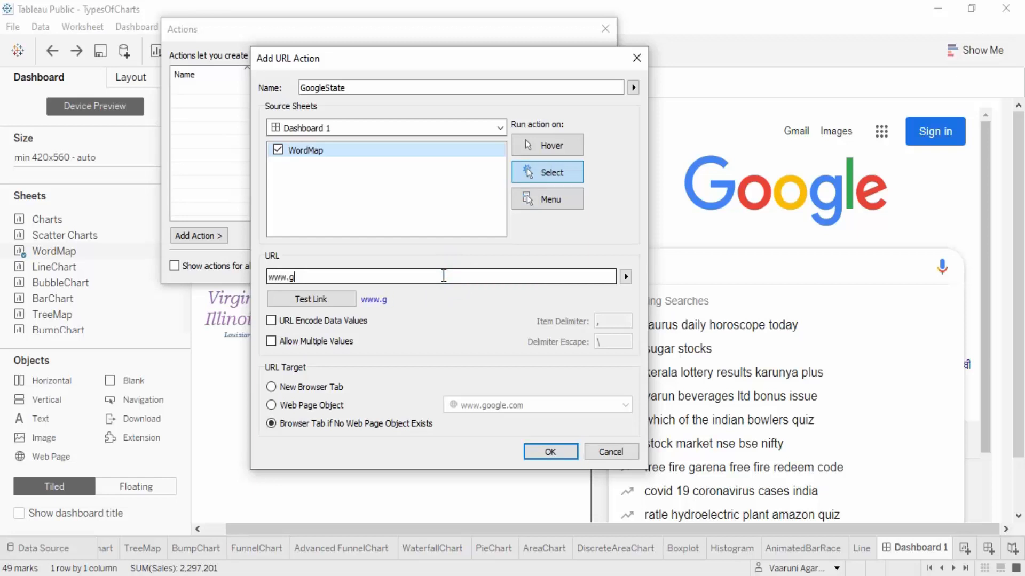
type("google.com/")
left_click(626, 276)
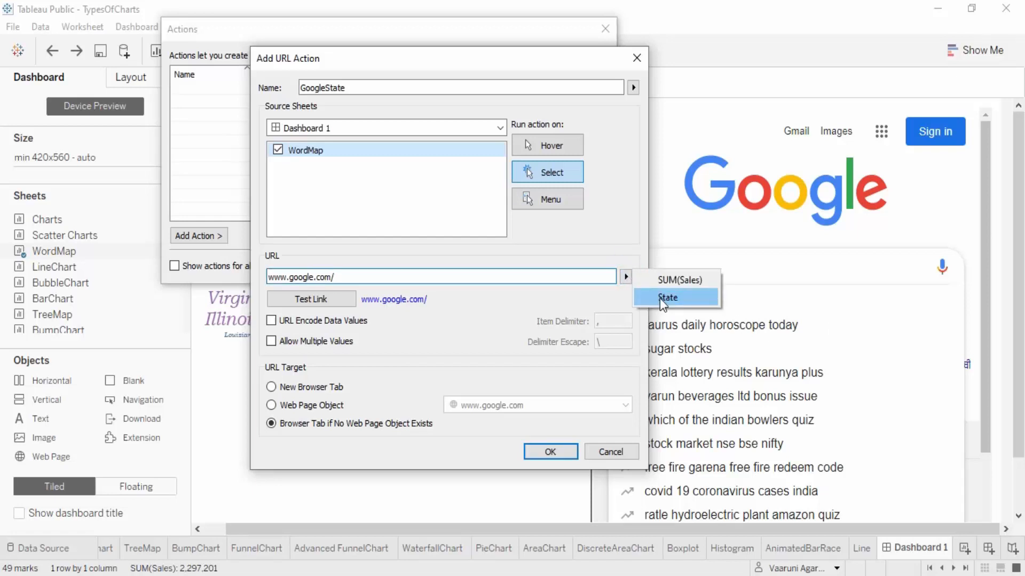
left_click(276, 153)
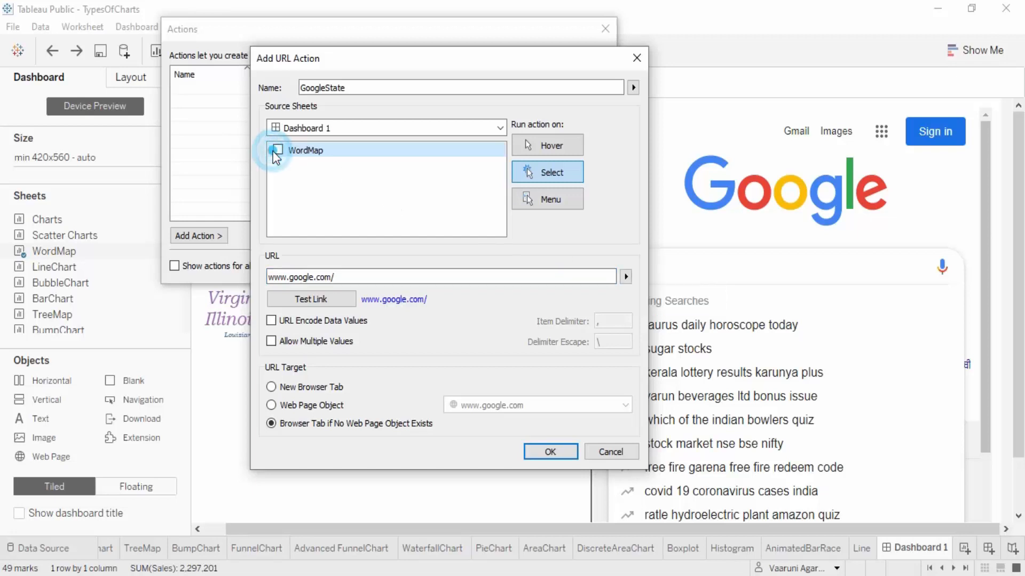
left_click(629, 277)
left_click(276, 154)
left_click(626, 277)
left_click(665, 295)
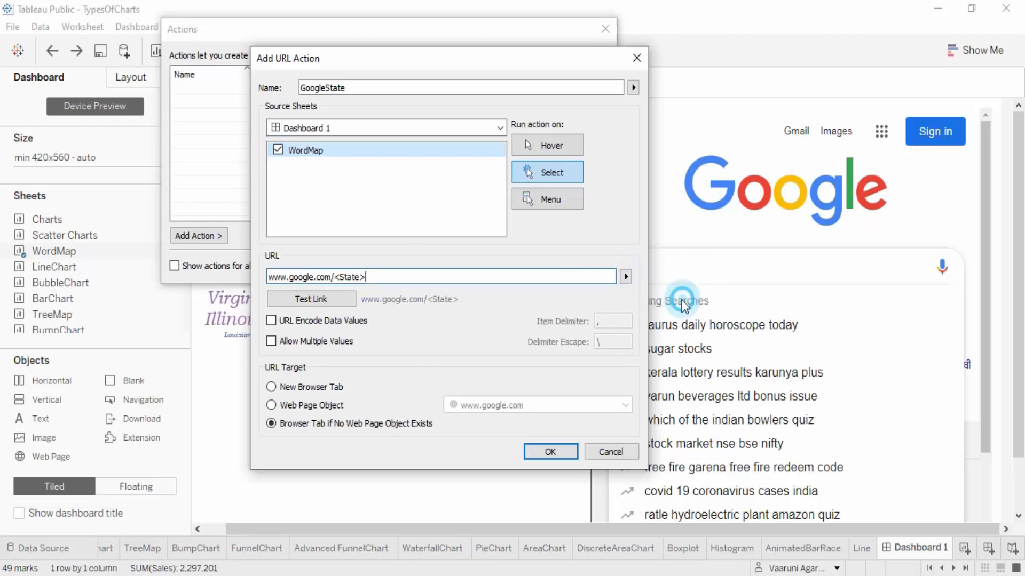
Test the action's link in the browser and read the page it opens
left_click(338, 300)
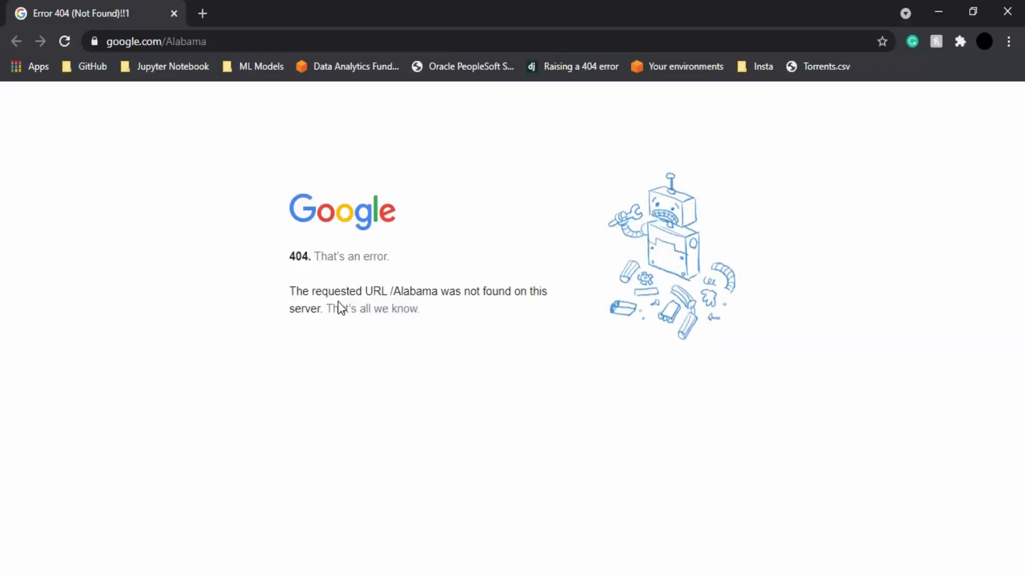
left_click_drag(290, 291, 450, 326)
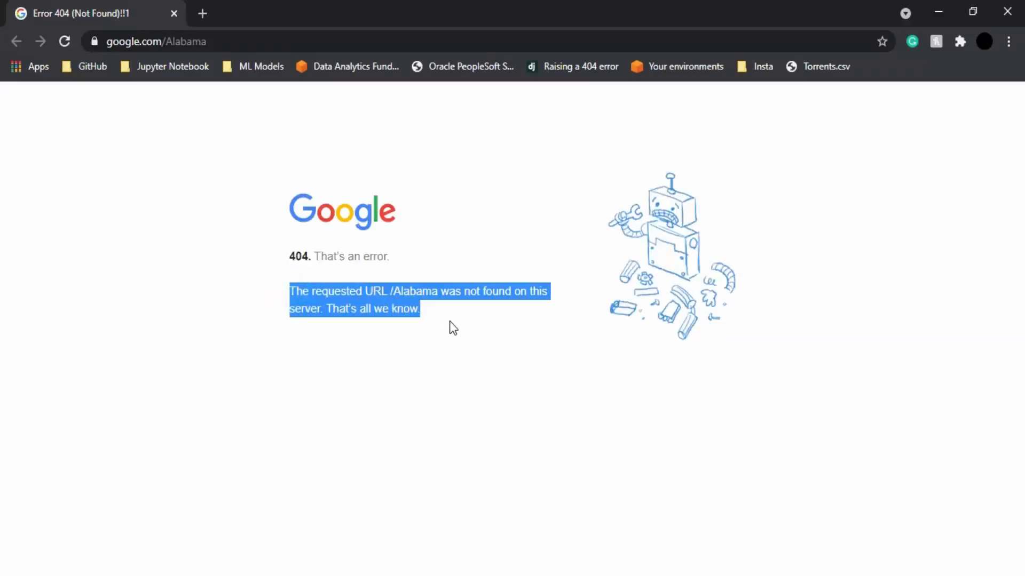
left_click(450, 323)
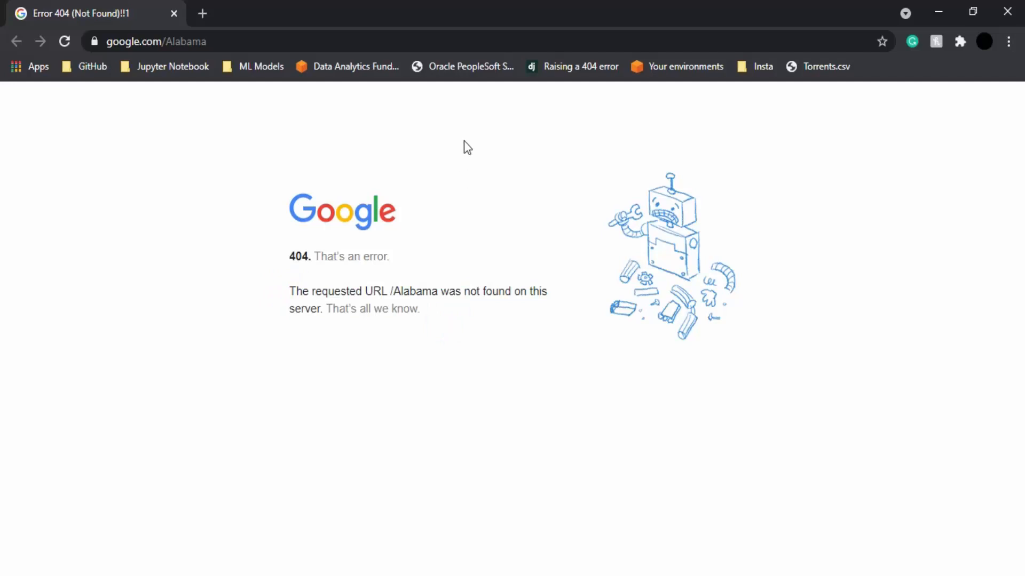
Go back to the Google home page by removing Alabama from the address, and search for California
left_click_drag(214, 44, 167, 52)
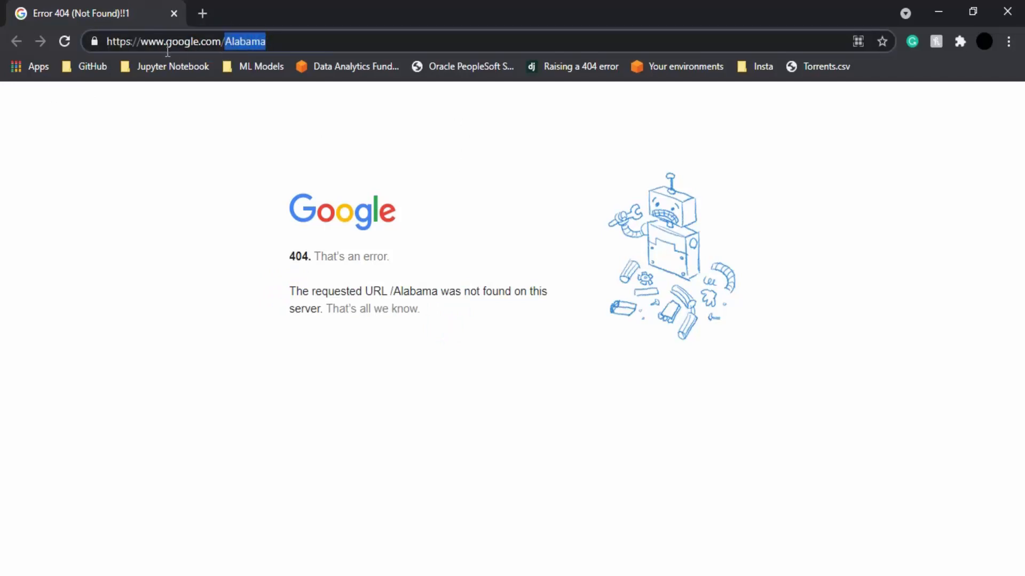
key("BackSpace")
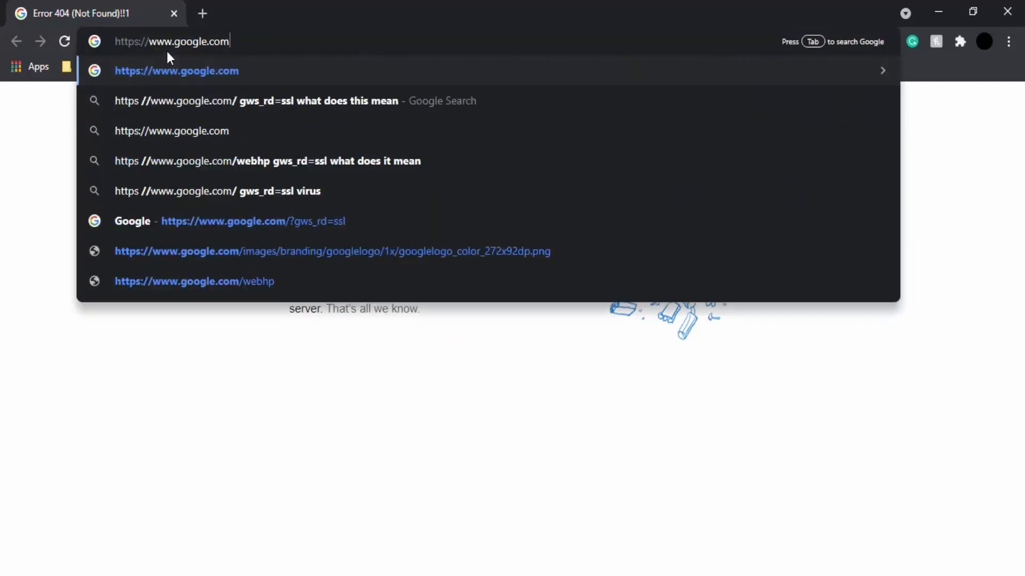
key("Return")
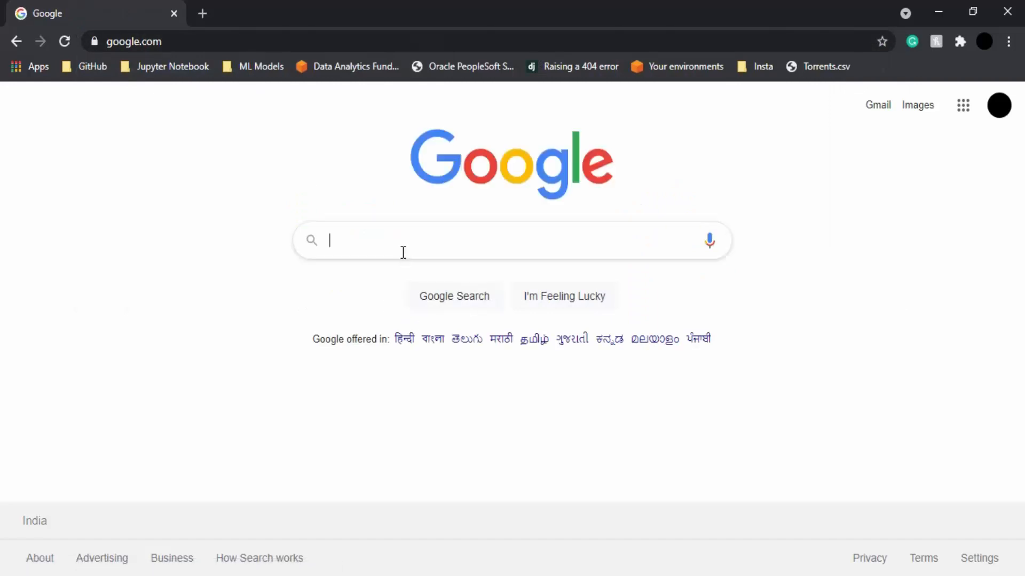
type("Cal")
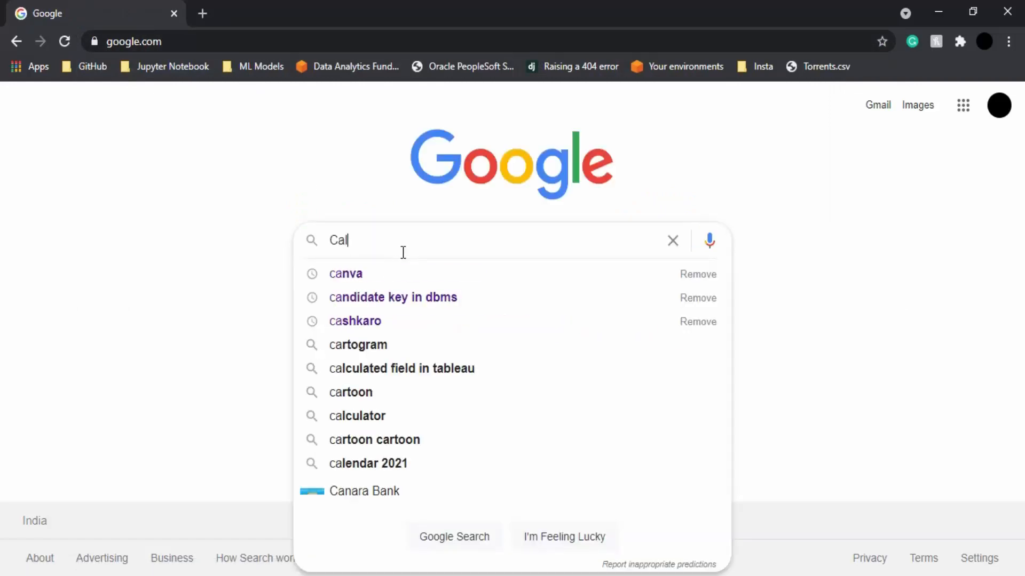
type("ifornia")
key("Return")
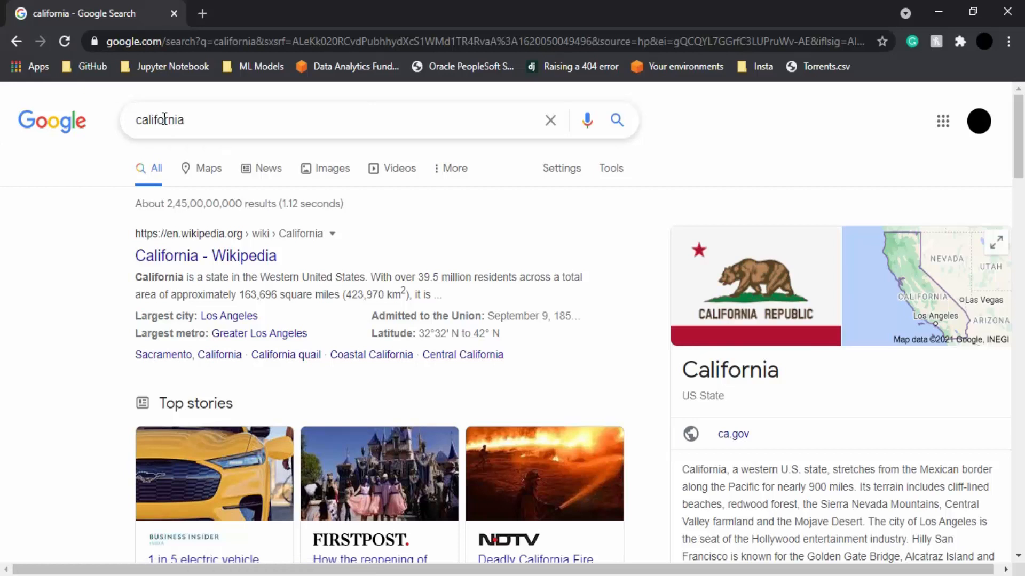
Open the California Wikipedia article, copy its web address, and return to the URL action settings
left_click(220, 262)
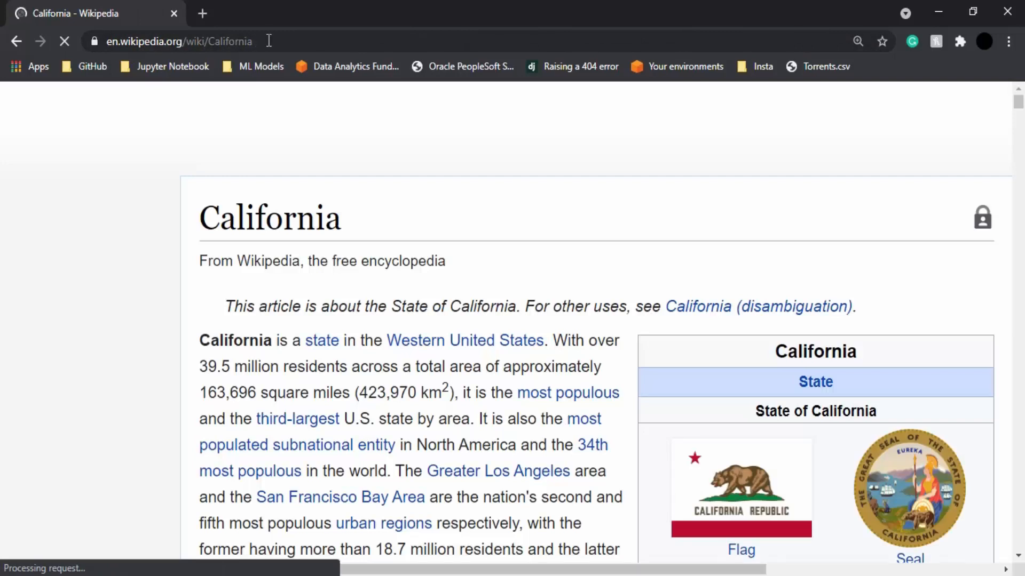
left_click(269, 41)
key("ctrl+c")
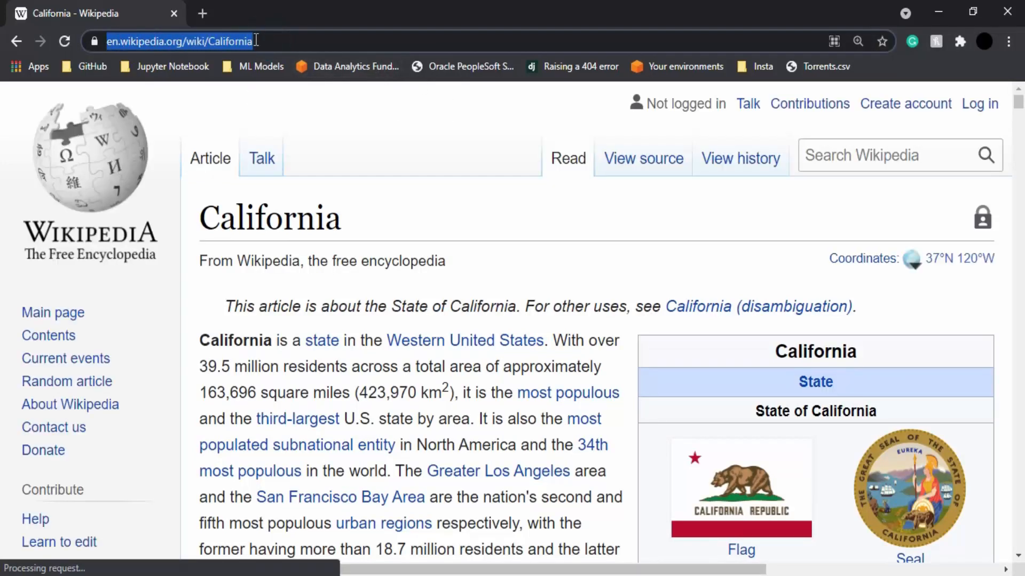
left_click(1008, 12)
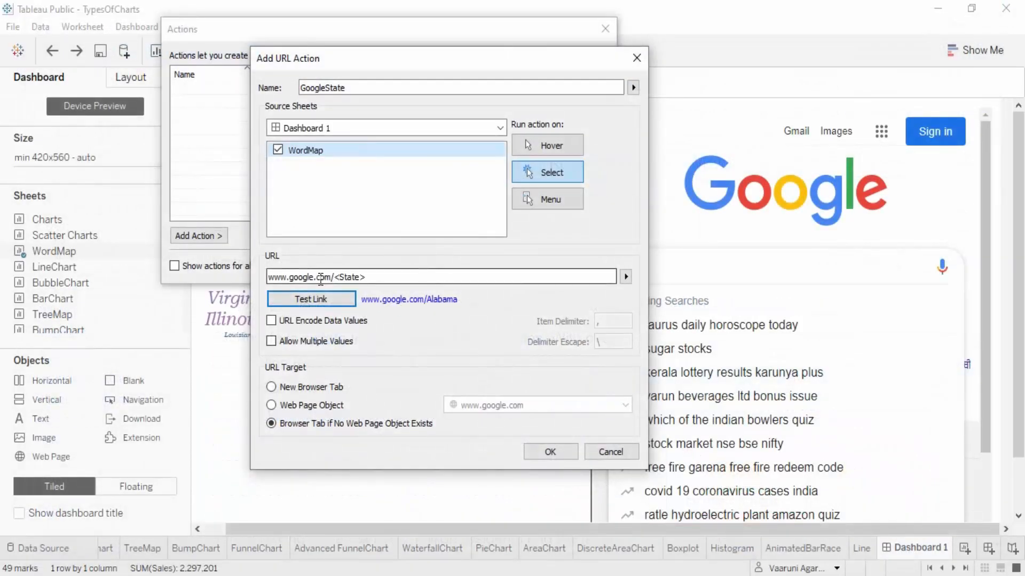
left_click_drag(327, 278, 264, 269)
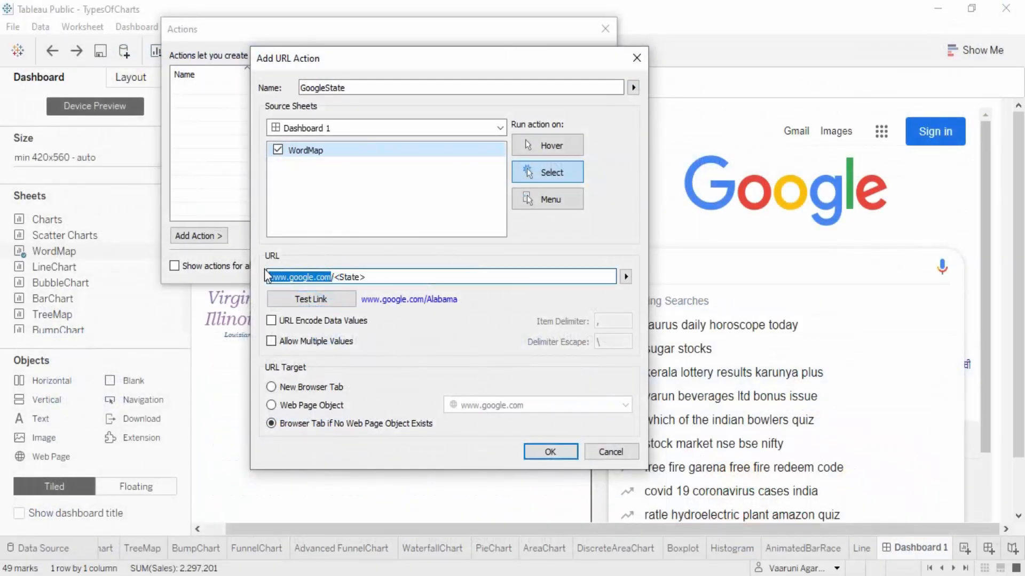
key("ctrl+v")
key("BackSpace")
key("BackSpace")
key("BackSpace")
key("BackSpace")
key("BackSpace")
key("BackSpace")
key("BackSpace")
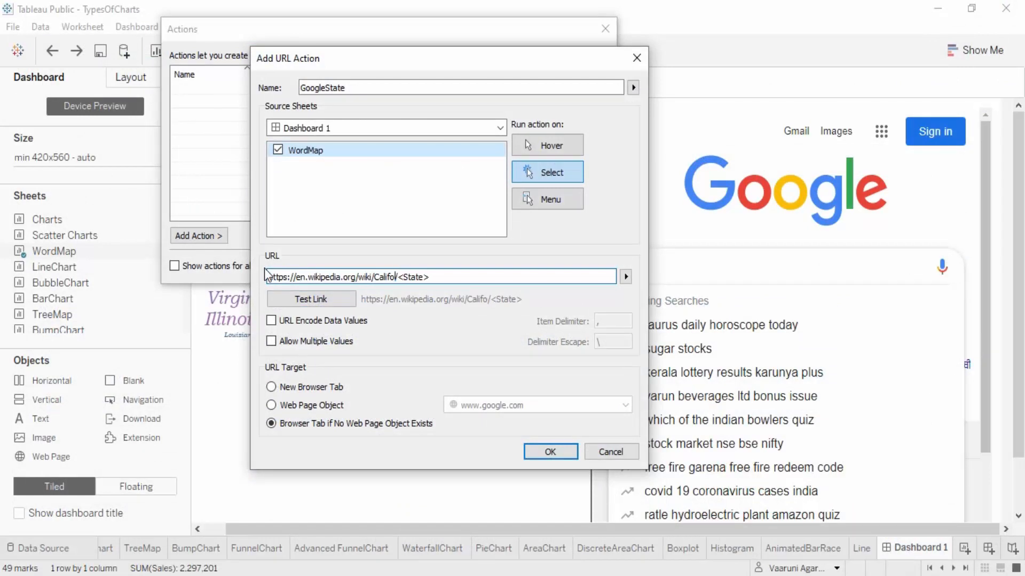
key("BackSpace")
key("BackSpace")
key("BackSpace")
key("BackSpace")
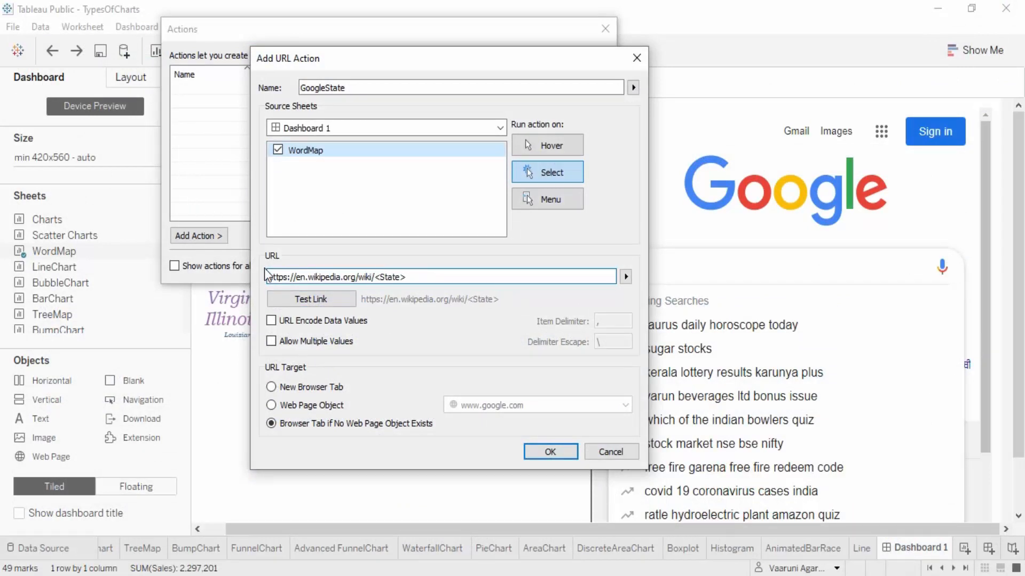
Test the Wikipedia link in the browser and skim the state article it opens
left_click(314, 299)
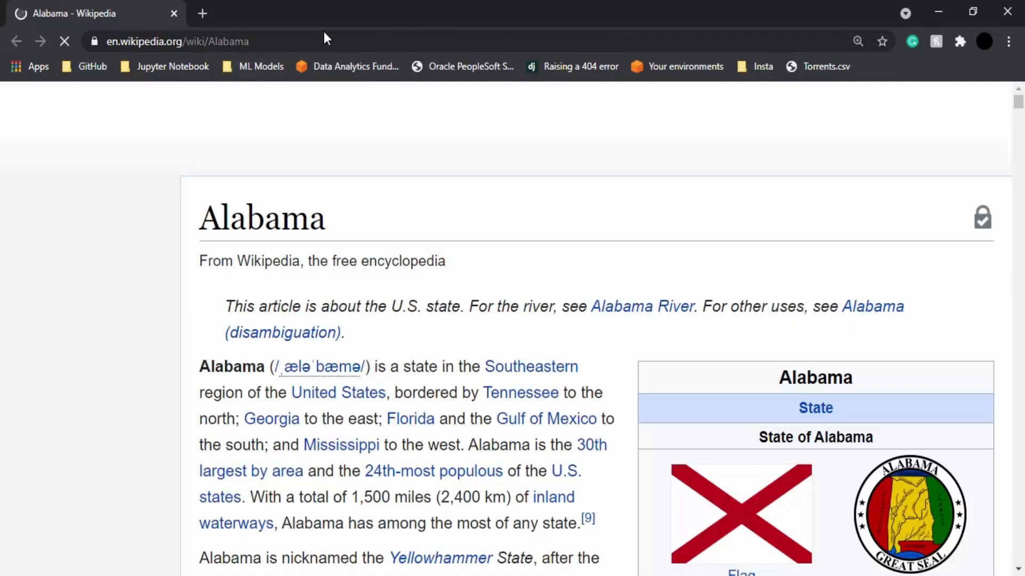
scroll(644, 235, "down", 8)
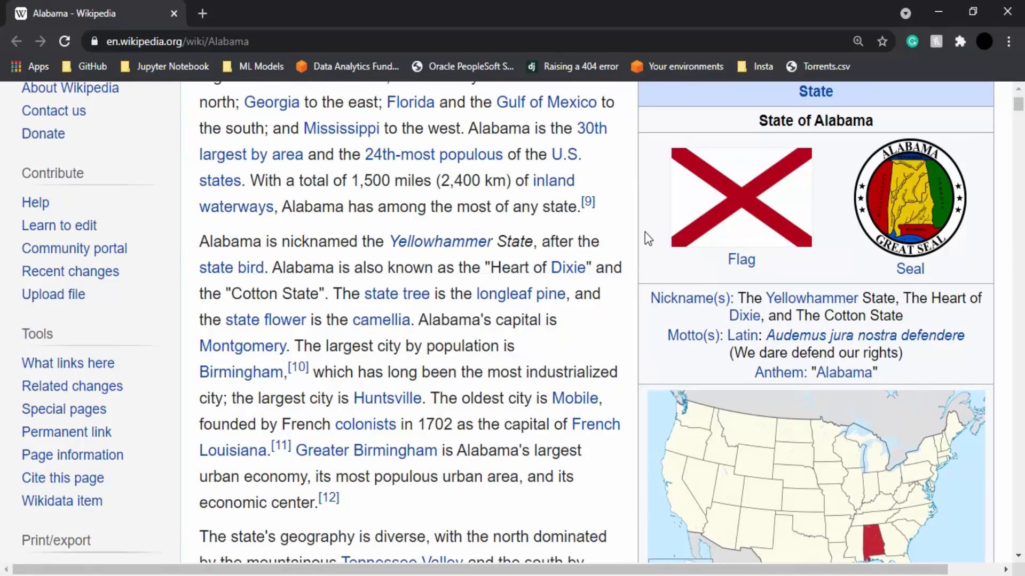
scroll(646, 234, "down", 6)
scroll(646, 234, "up", 8)
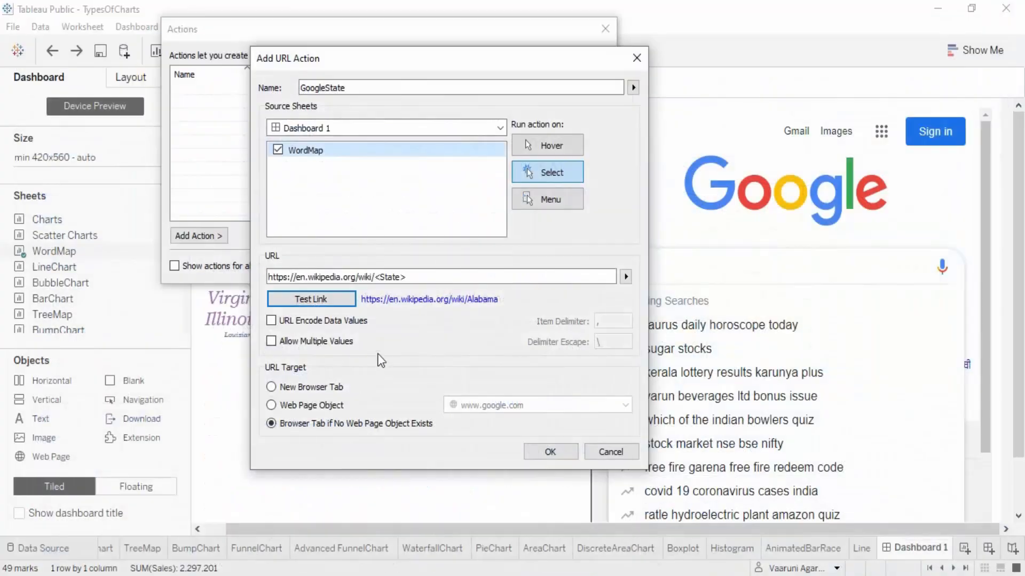
Save the GoogleState action and try it by selecting California in the word cloud and browsing the embedded page
left_click(555, 452)
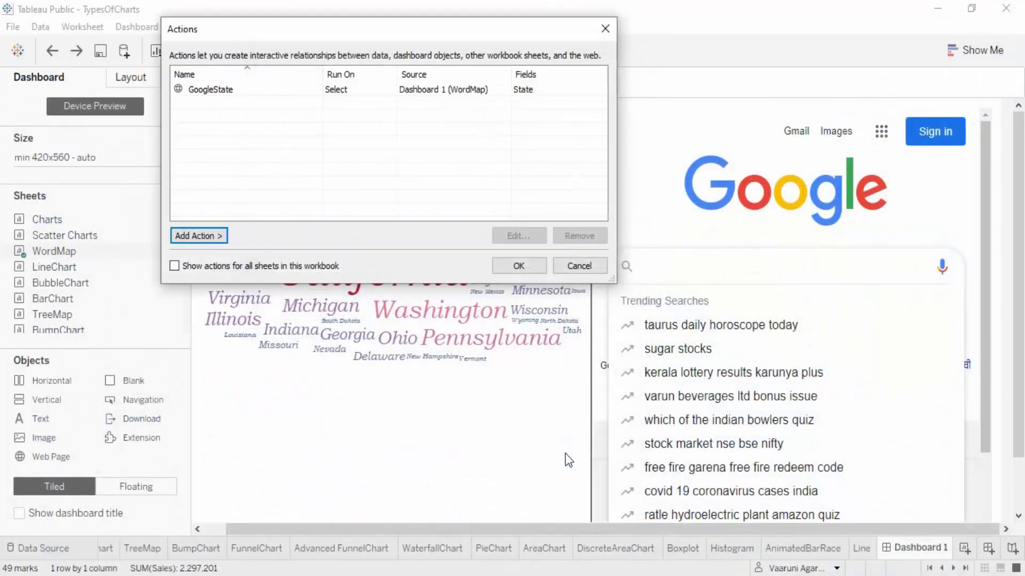
left_click(537, 264)
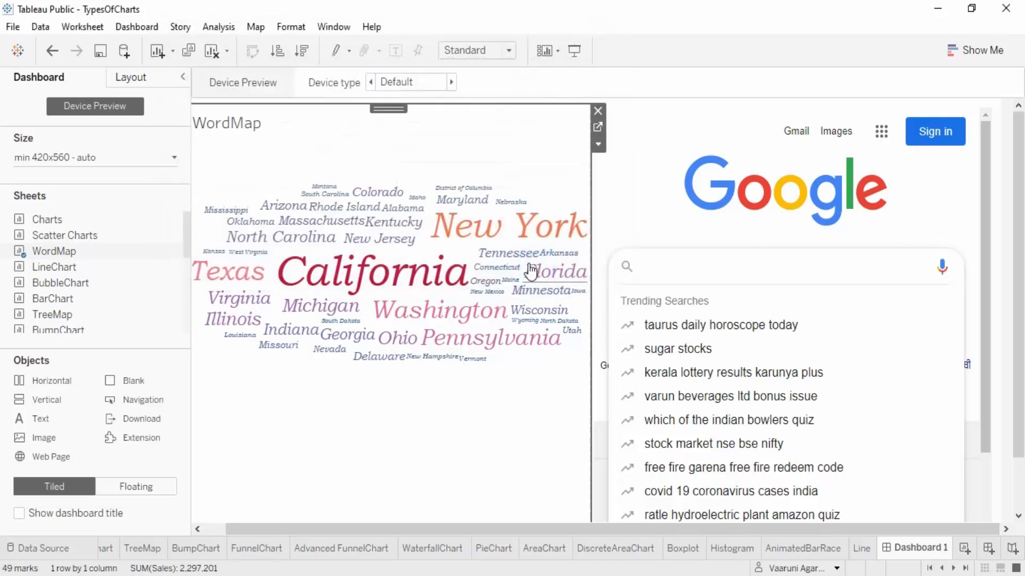
left_click(406, 275)
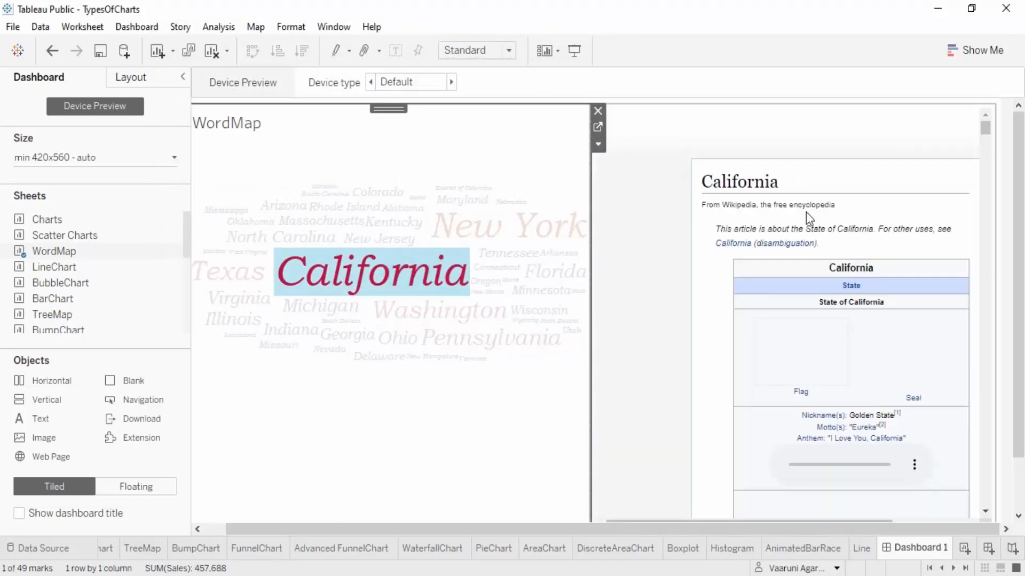
scroll(909, 238, "down", 10)
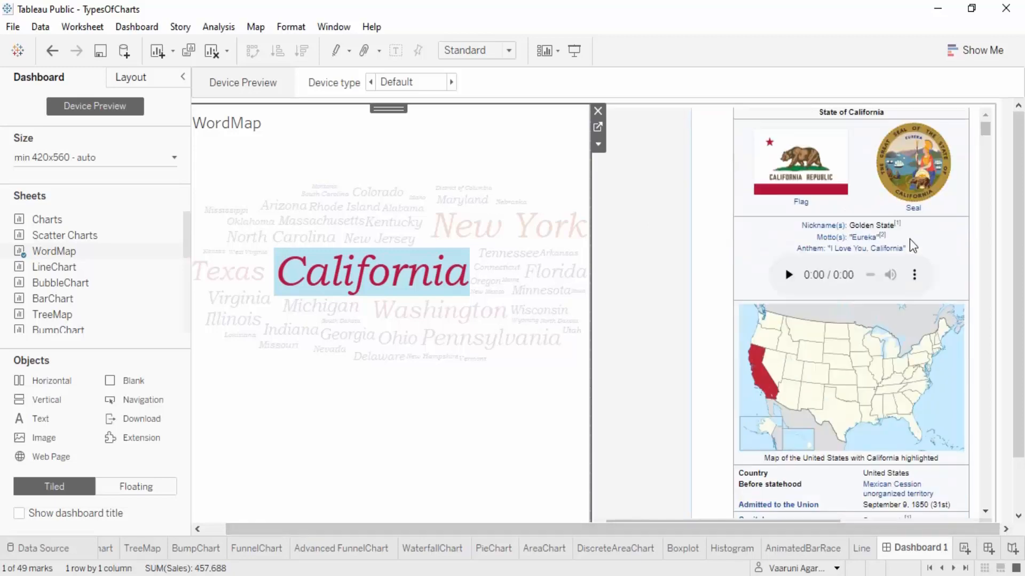
scroll(909, 238, "down", 15)
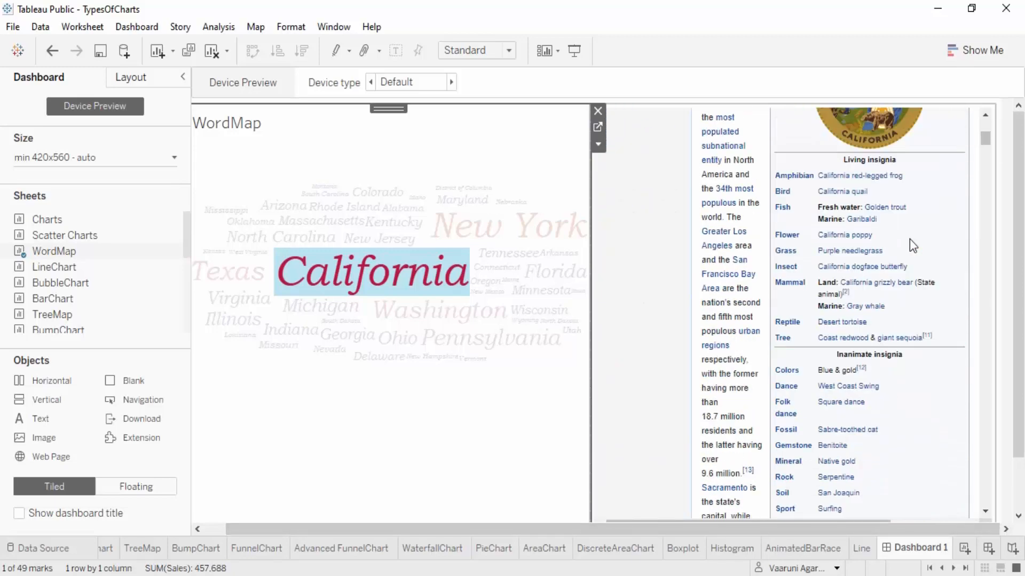
Narrow the WordMap sheet to give the embedded web page more width, and clear the California selection
left_click_drag(595, 351, 475, 382)
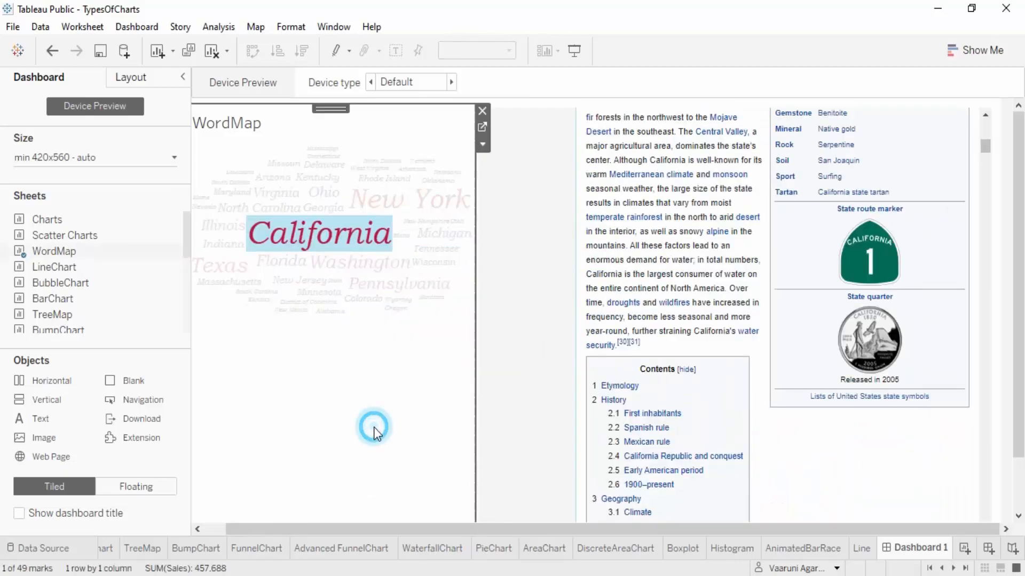
scroll(728, 271, "down", 5)
scroll(728, 271, "up", 10)
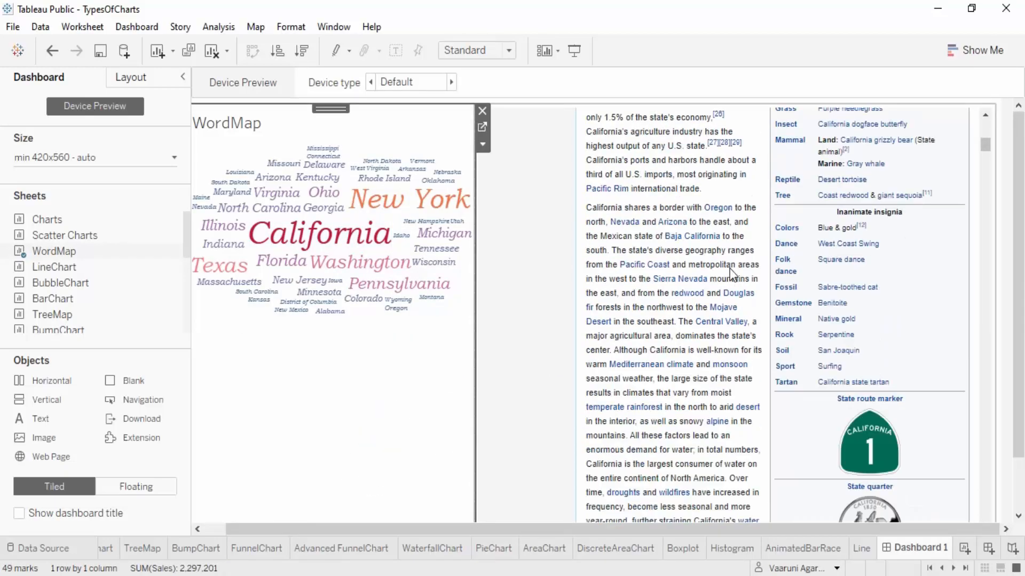
scroll(733, 275, "up", 10)
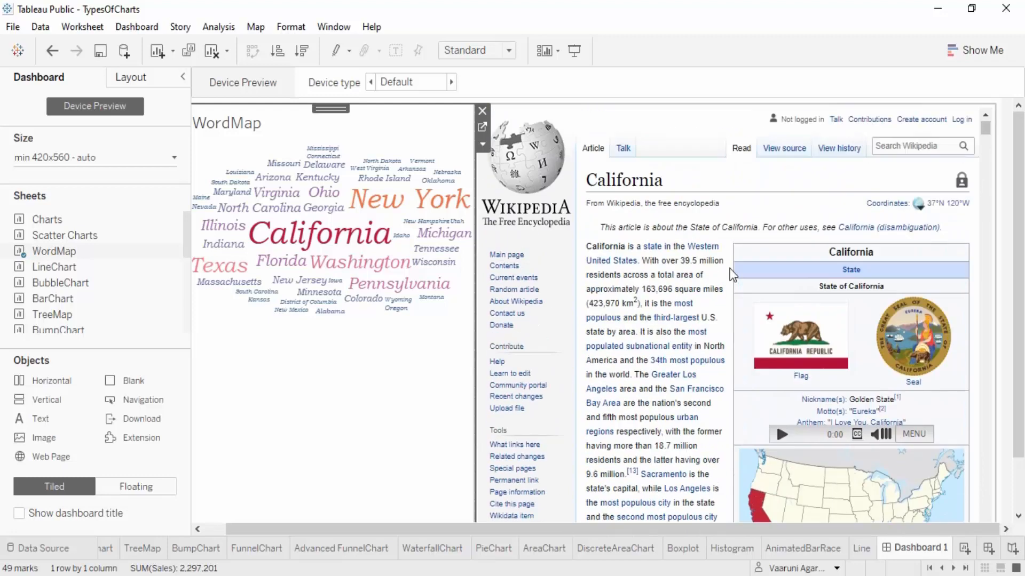
Check the URL action with other states by selecting New York and Texas in the word cloud
left_click(411, 203)
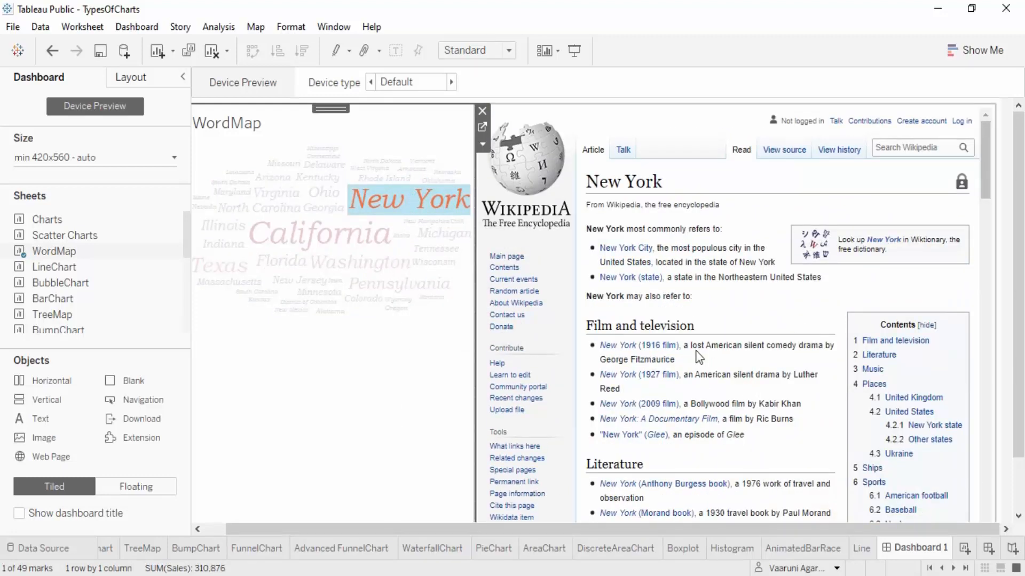
left_click(290, 407)
left_click(225, 267)
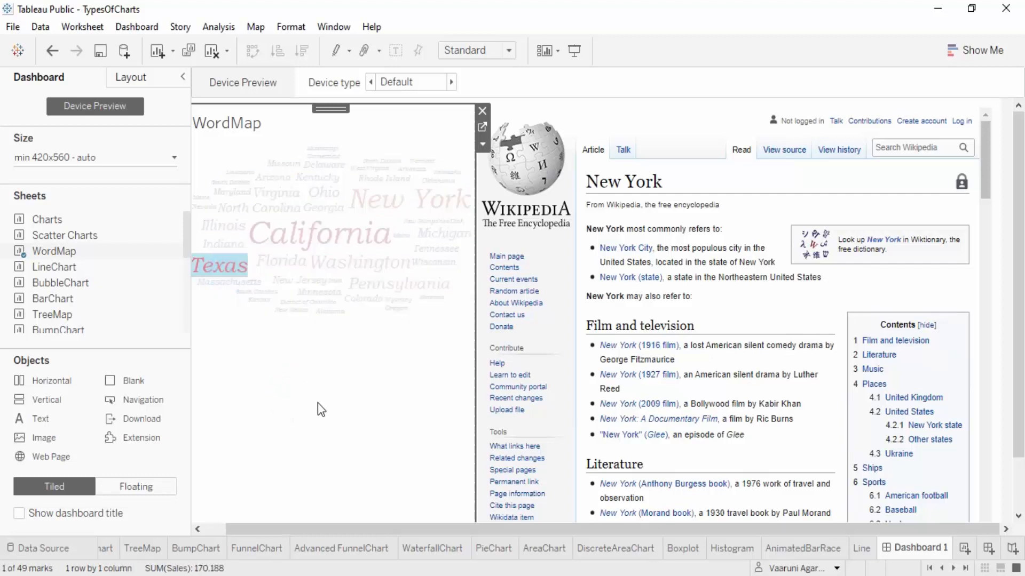